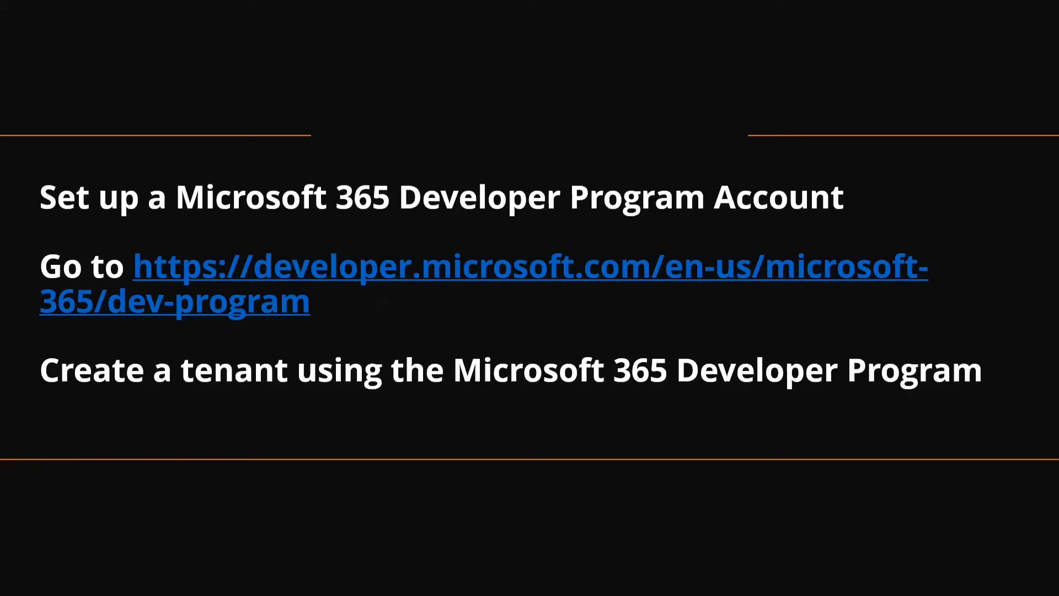
Leave the slideshow for the Edge window showing the Microsoft 365 Developer Program page
{"action": "key", "text": "alt+Tab"}
Join the Developer Program by creating a new Microsoft account with a new email address
{"action": "left_click", "coordinate": [137, 458]}
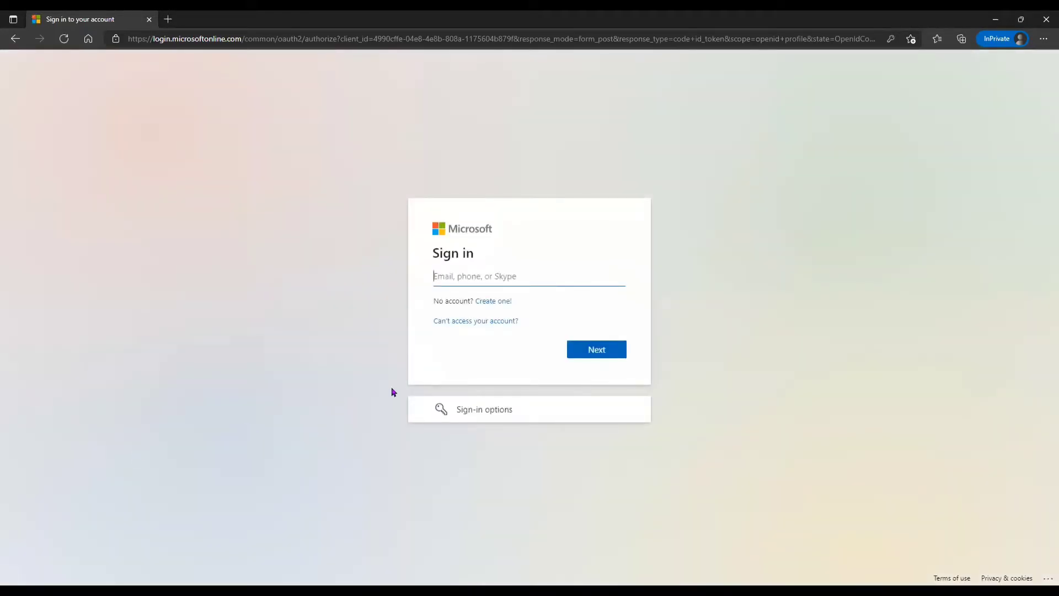
{"action": "left_click", "coordinate": [503, 304]}
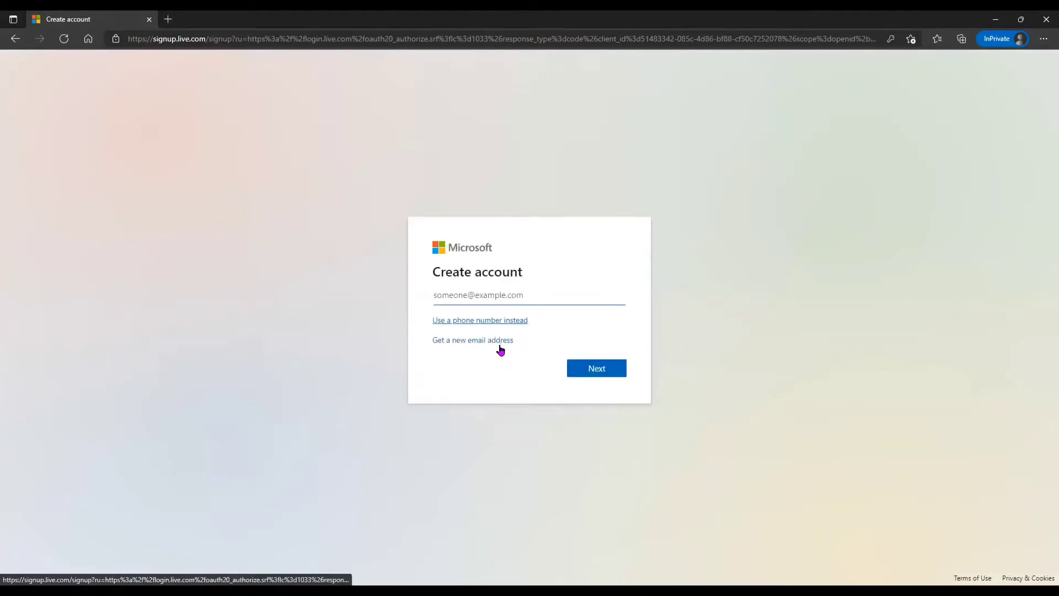
{"action": "left_click", "coordinate": [468, 347]}
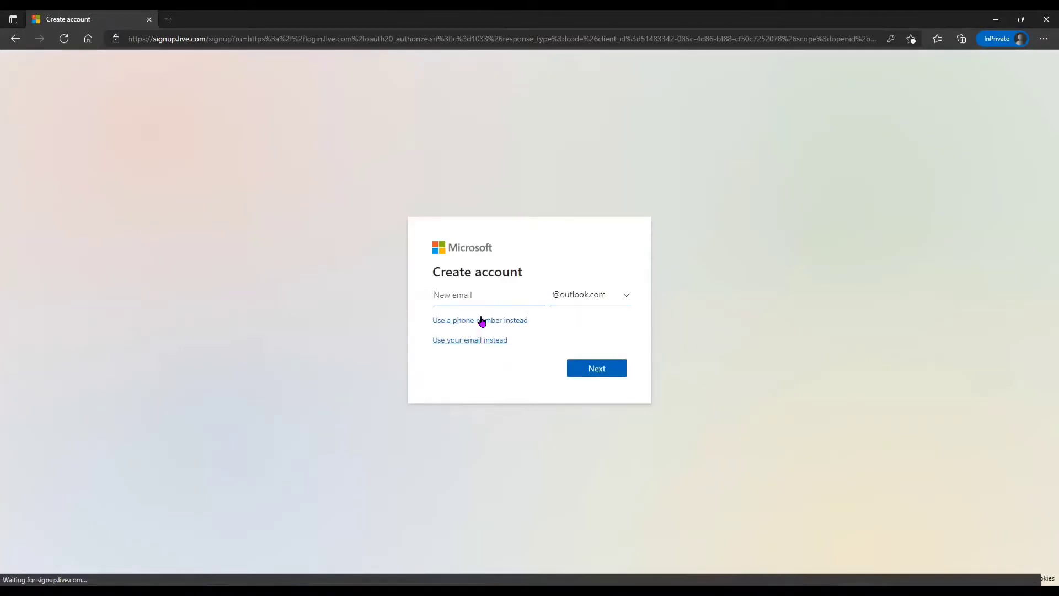
{"action": "type", "text": "ab"}
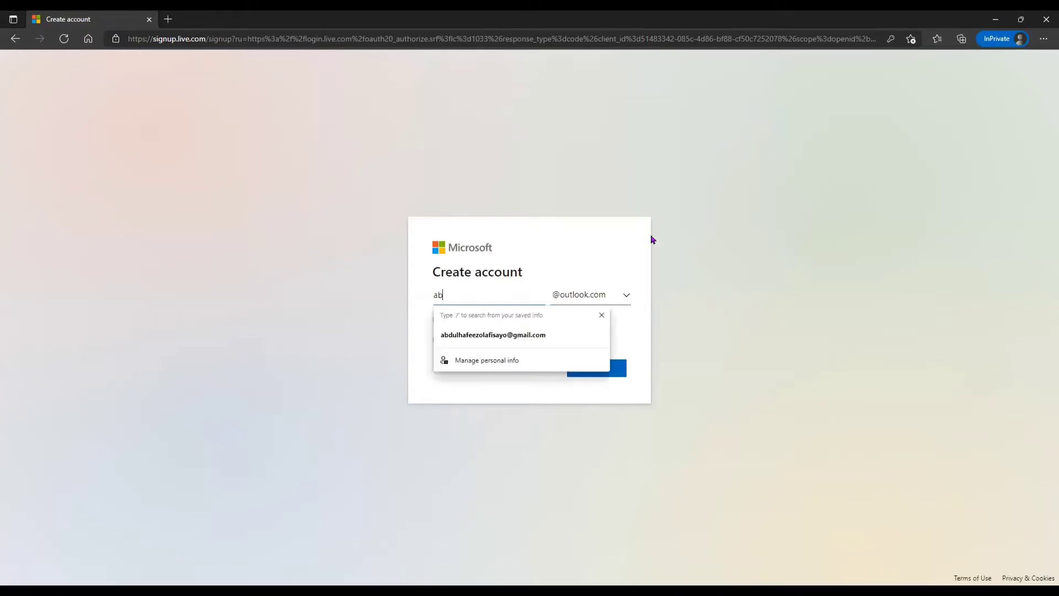
{"action": "key", "text": "Down"}
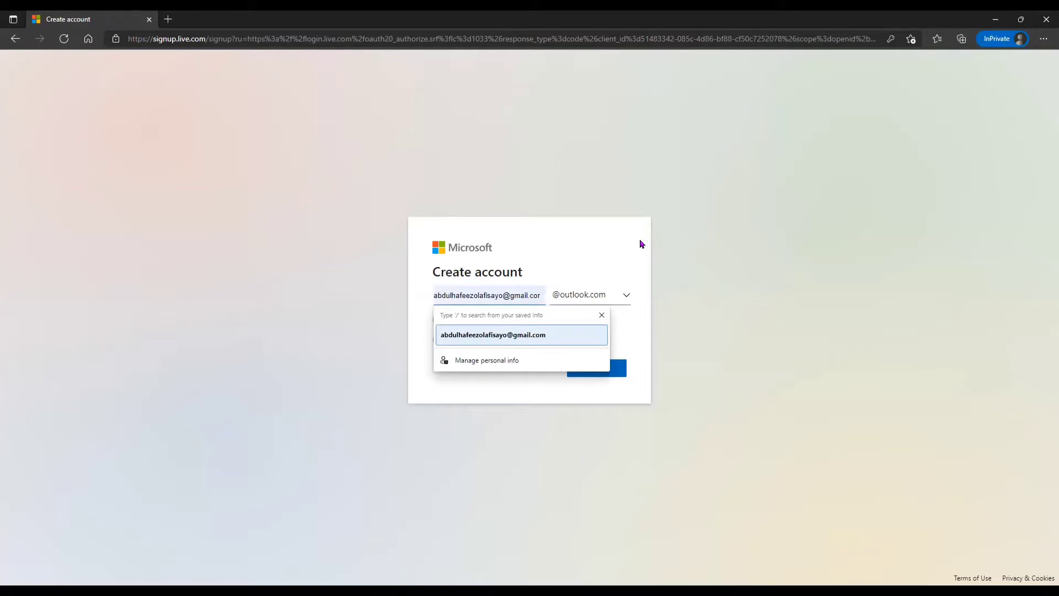
{"action": "key", "text": "BackSpace"}
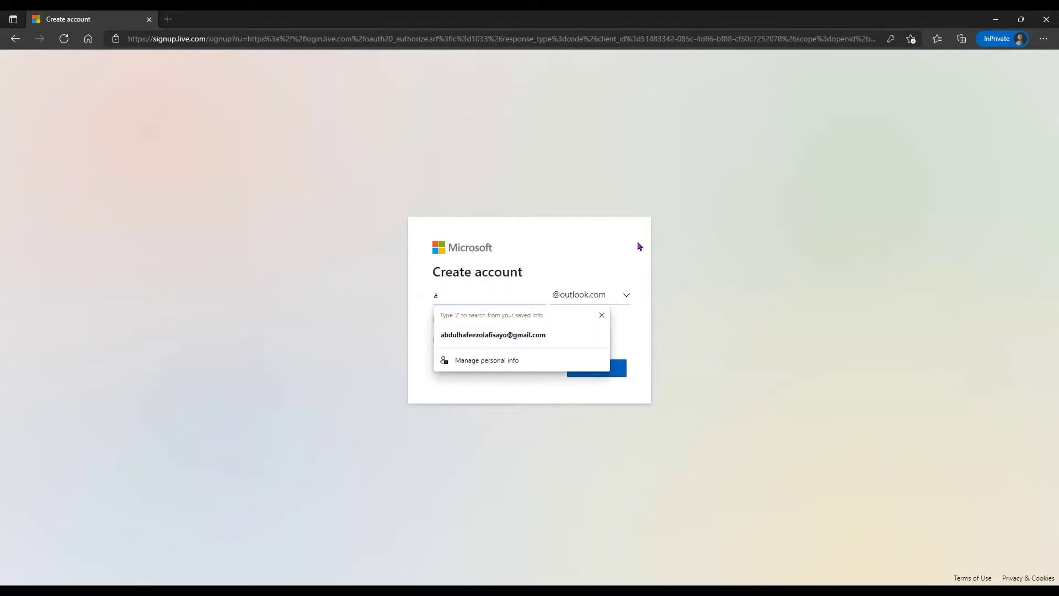
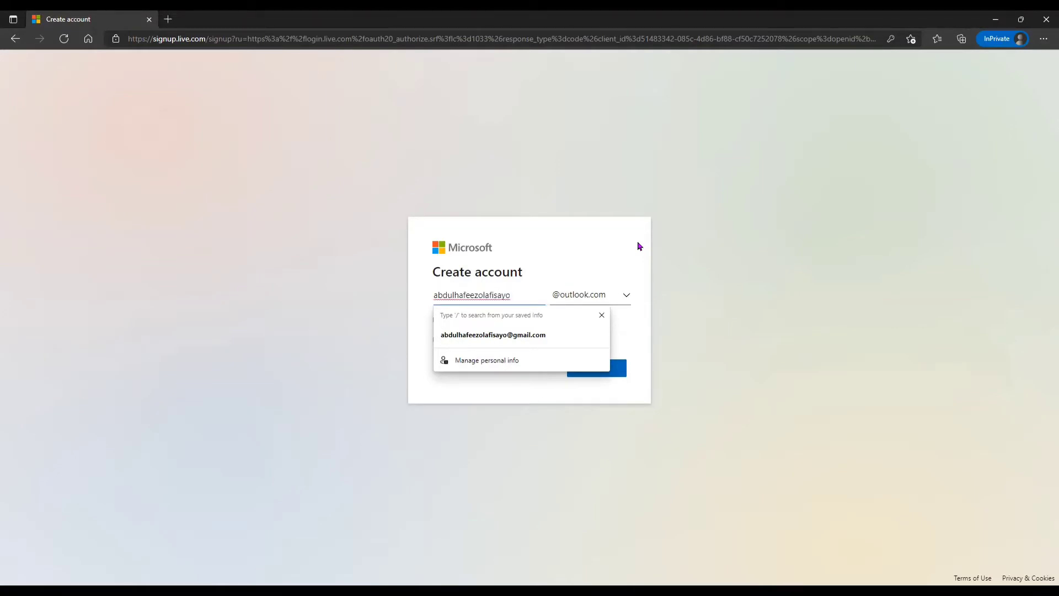
{"action": "left_click", "coordinate": [612, 367]}
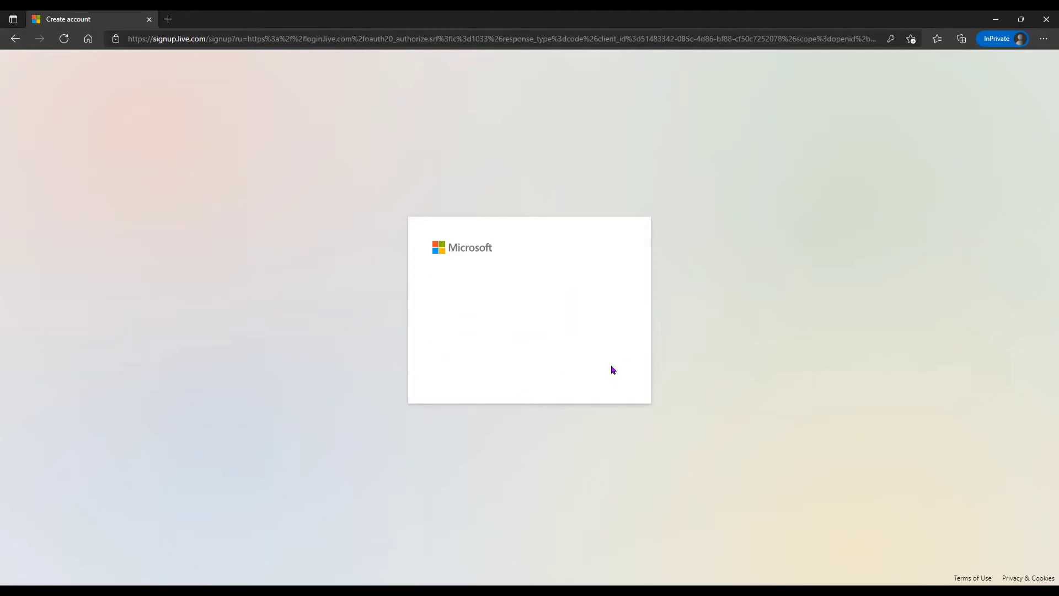
Set the account password, untick the tips and offers box, and continue
{"action": "type", "text": "••"}
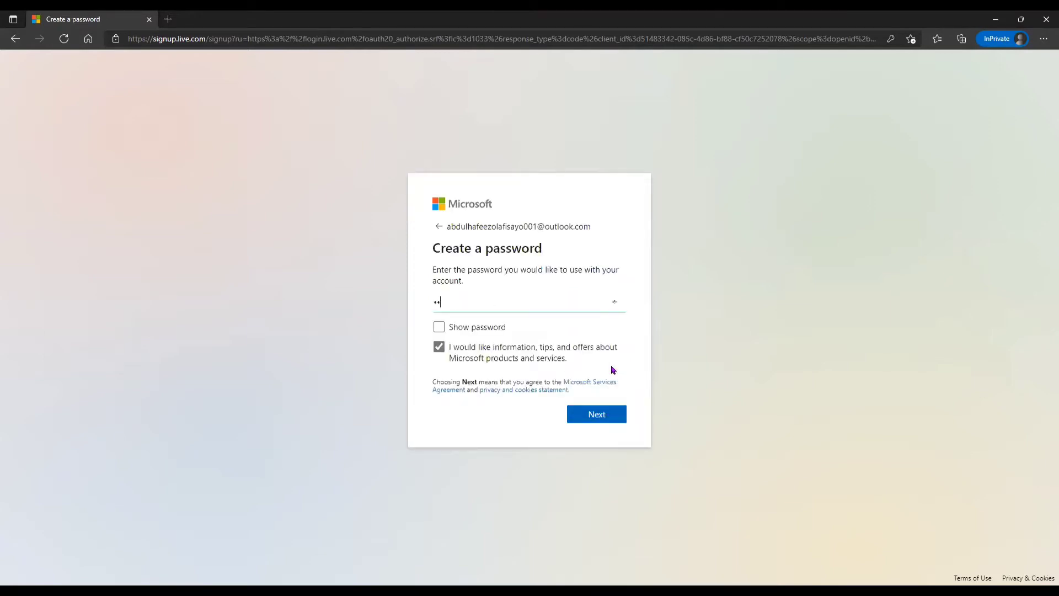
{"action": "type", "text": "••••••••••••"}
{"action": "left_click", "coordinate": [439, 347]}
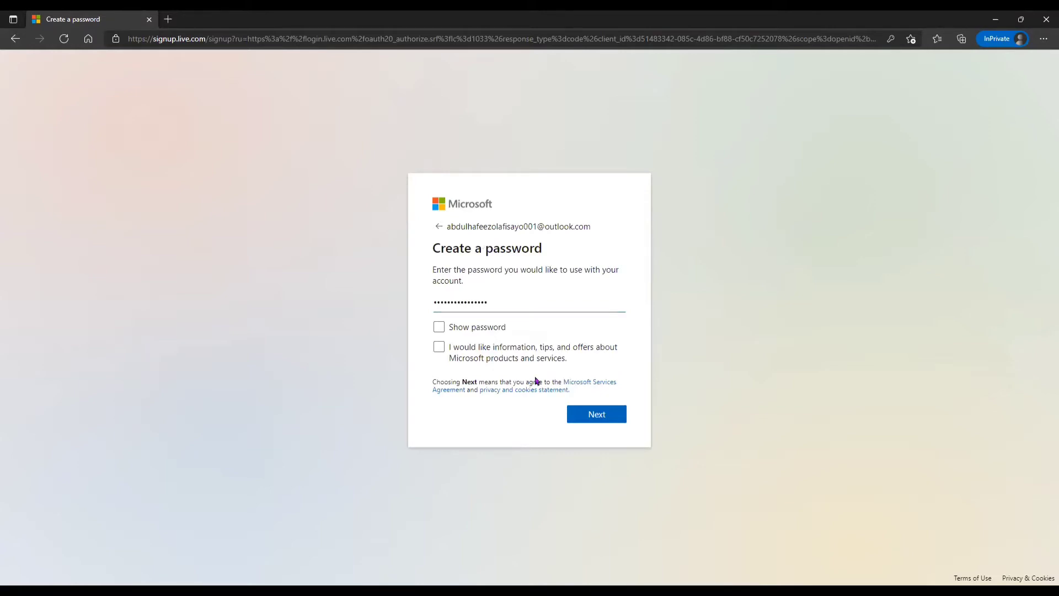
{"action": "left_click", "coordinate": [594, 416]}
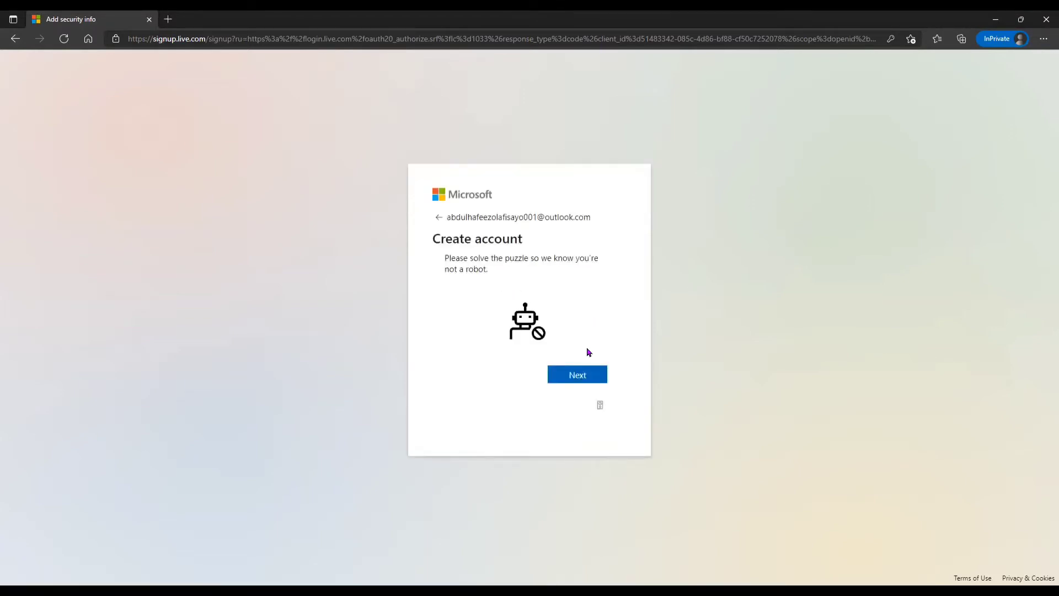
Pick the rabbit image in all three rounds of the robot-check puzzle
{"action": "left_click", "coordinate": [589, 376]}
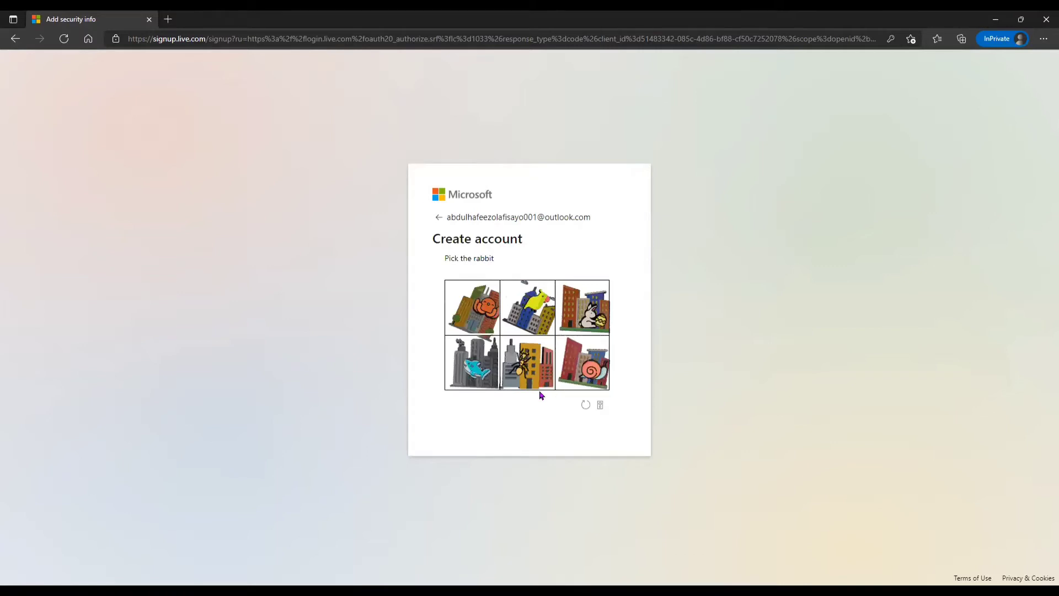
{"action": "key", "text": "Up"}
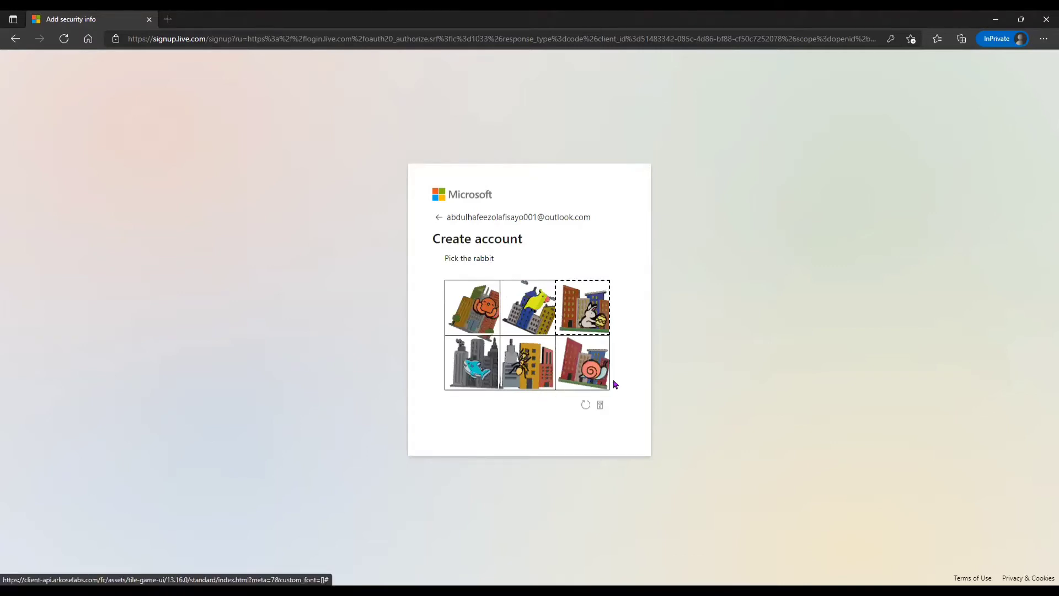
{"action": "key", "text": "Return"}
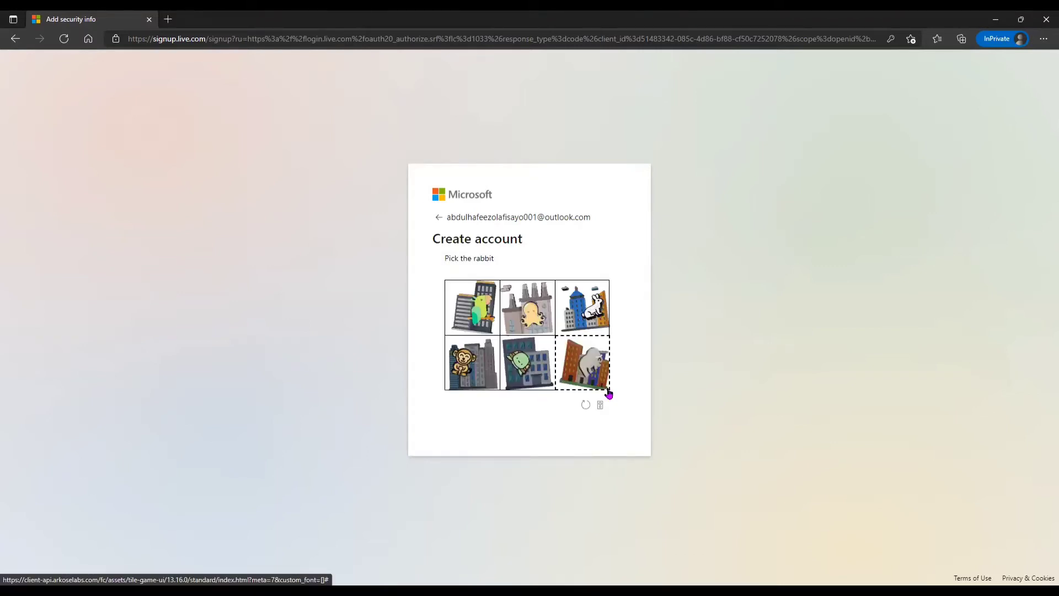
{"action": "key", "text": "Up"}
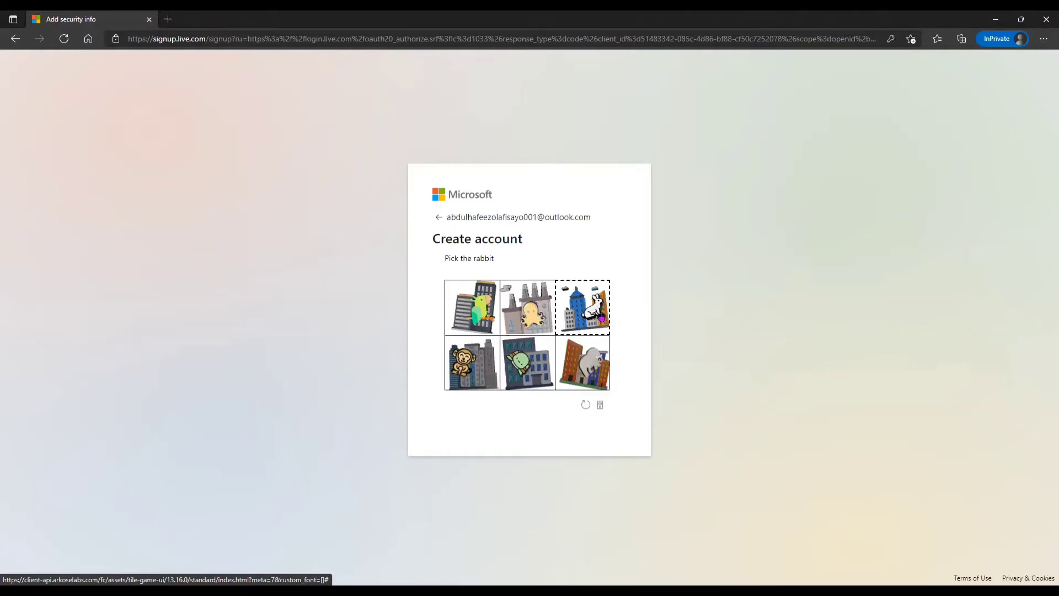
{"action": "left_click", "coordinate": [602, 317]}
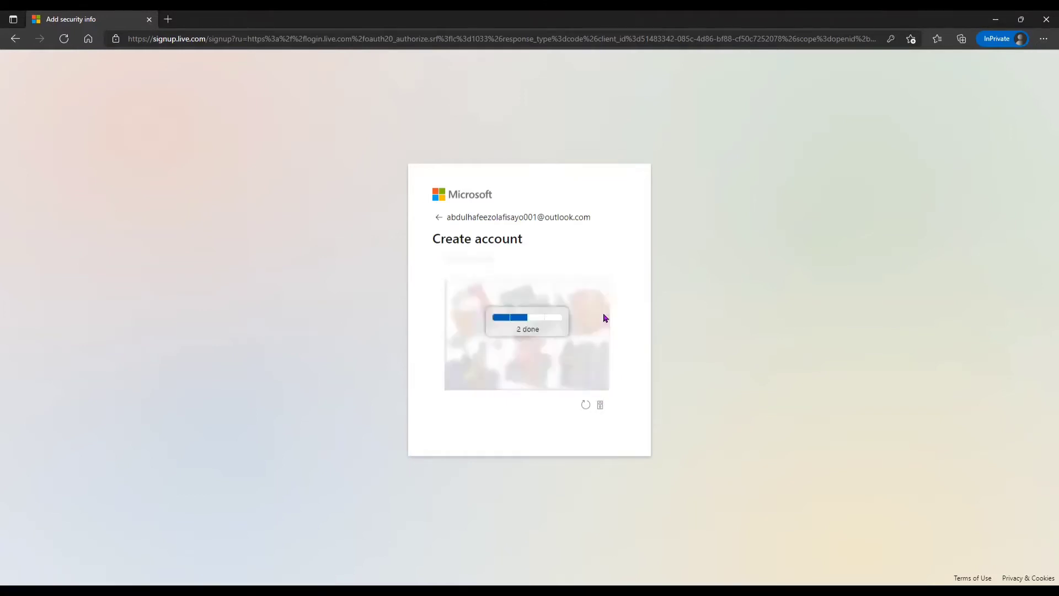
{"action": "key", "text": "Down"}
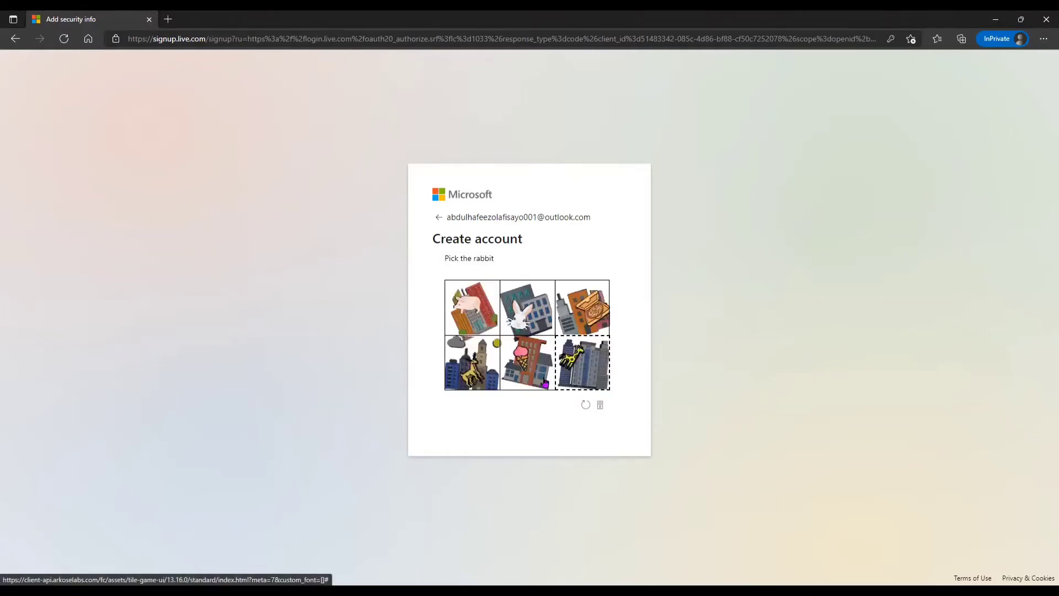
{"action": "key", "text": "Up"}
{"action": "key", "text": "Left"}
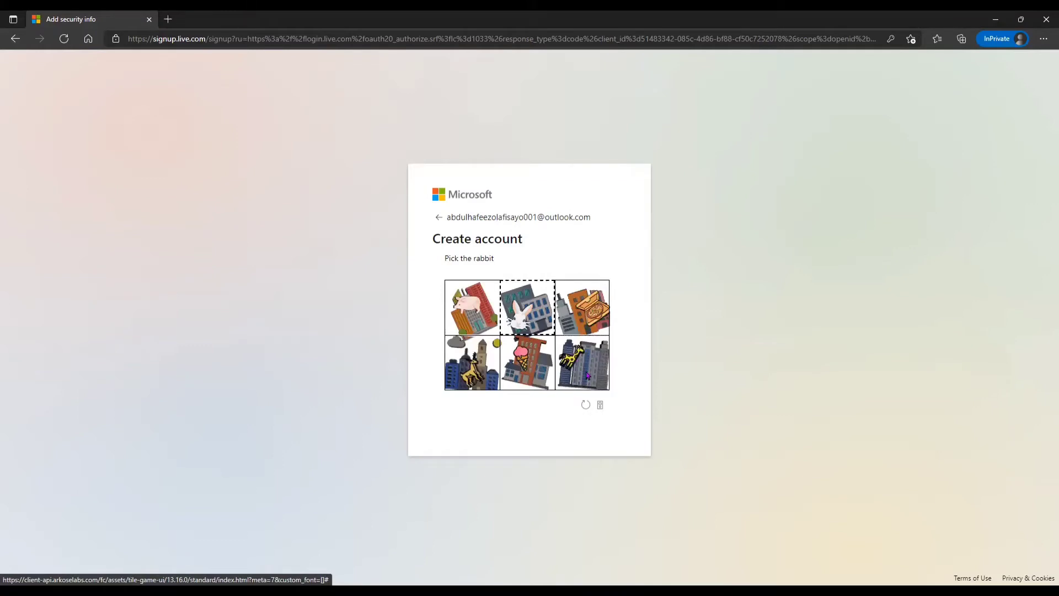
{"action": "key", "text": "Return"}
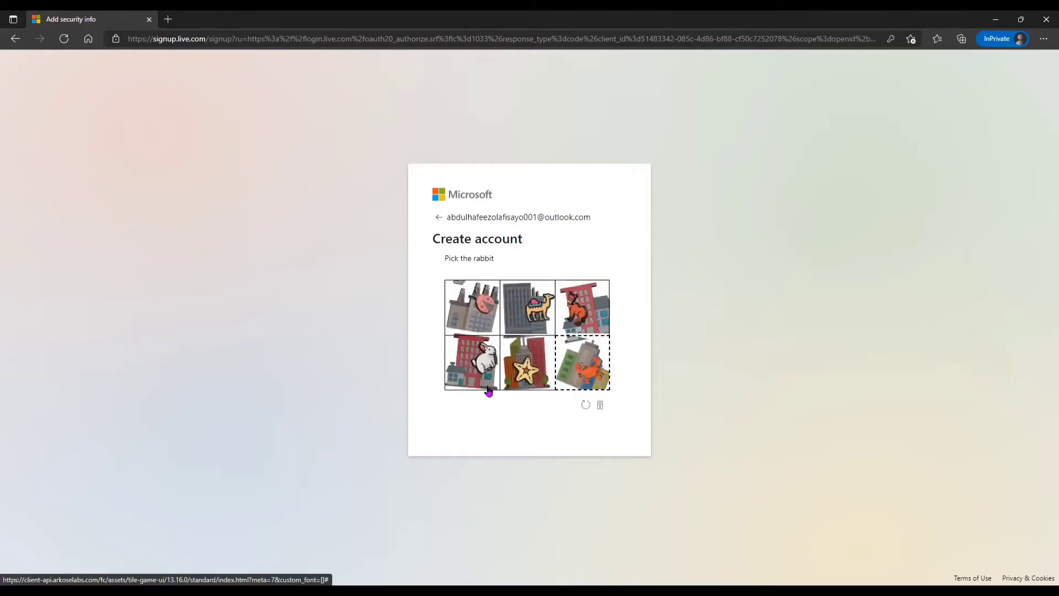
{"action": "key", "text": "Left"}
{"action": "key", "text": "Left"}
{"action": "key", "text": "Return"}
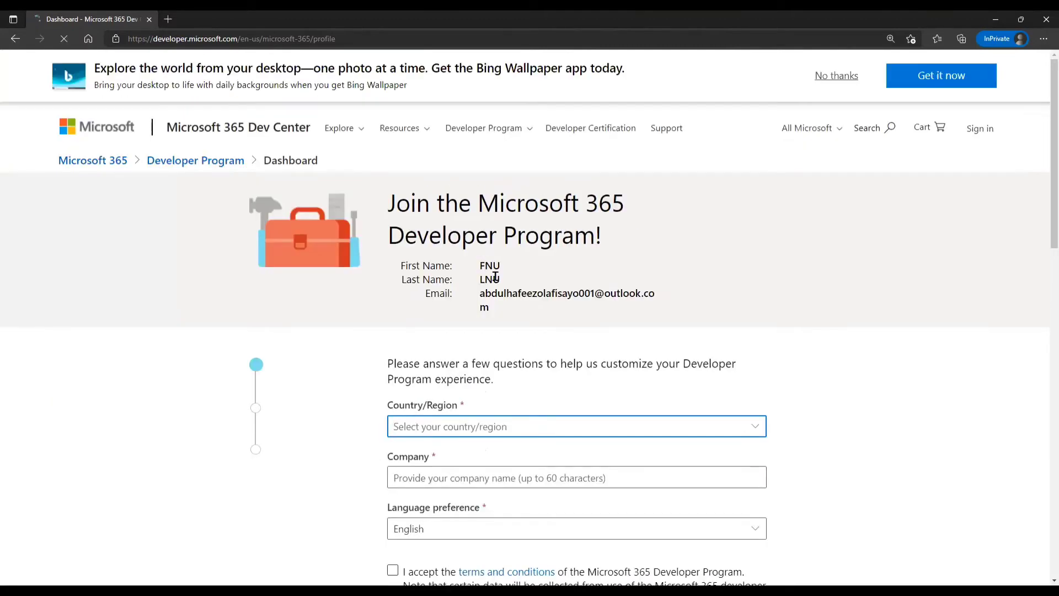
Select Nigeria as the country/region on the join form
{"action": "scroll", "coordinate": [507, 226], "scroll_direction": "down", "scroll_amount": 4}
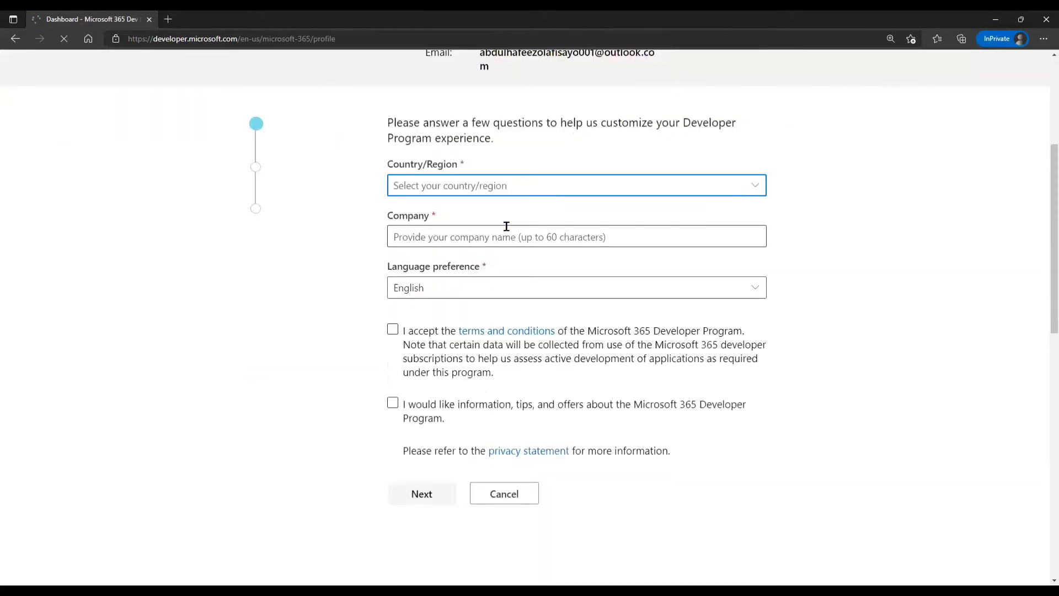
{"action": "type", "text": "Ni"}
{"action": "type", "text": "E"}
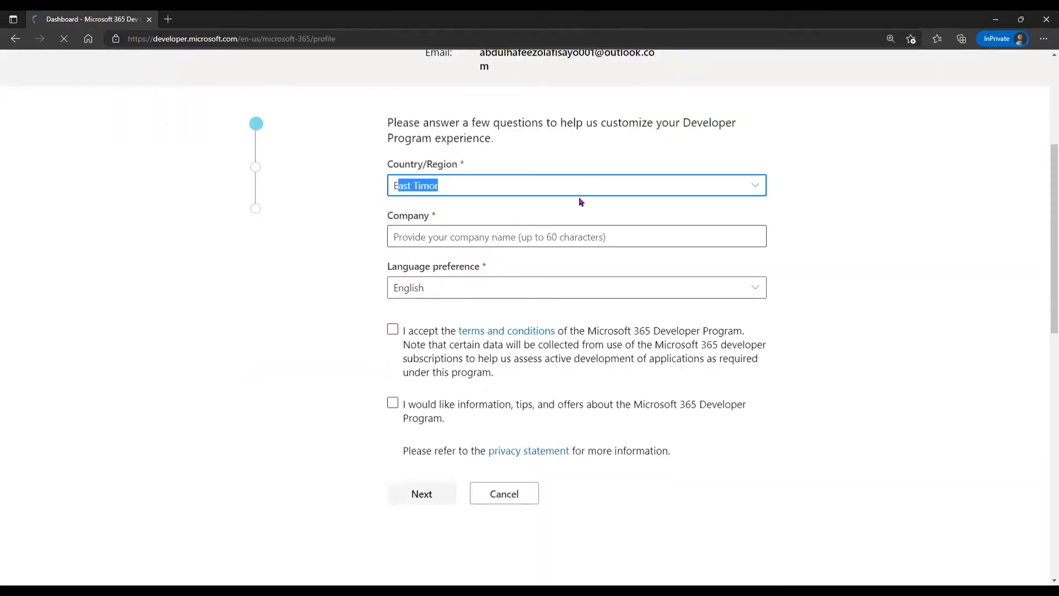
{"action": "key", "text": "BackSpace"}
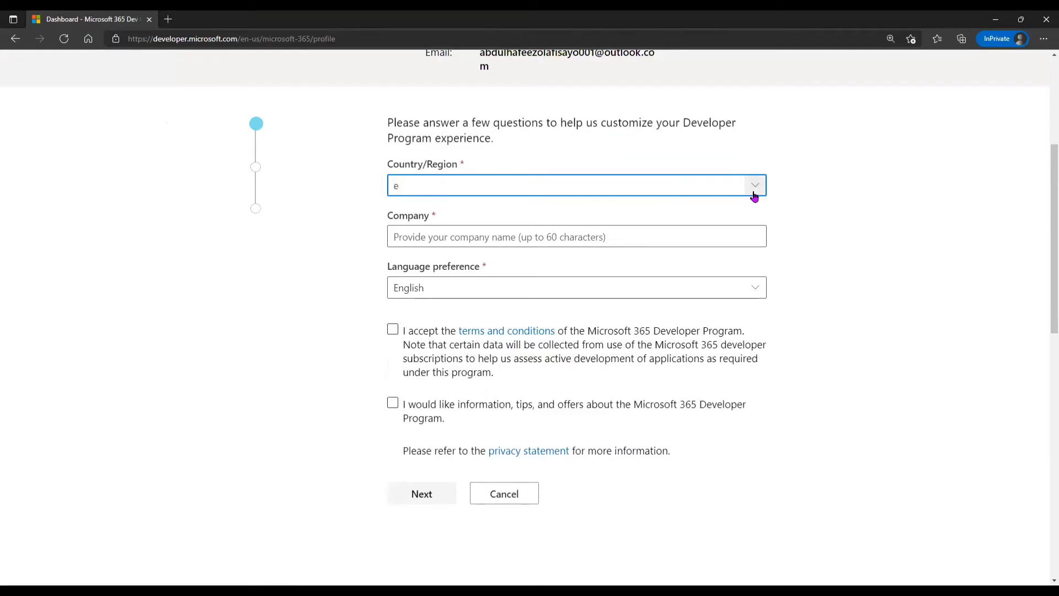
{"action": "left_click", "coordinate": [707, 177]}
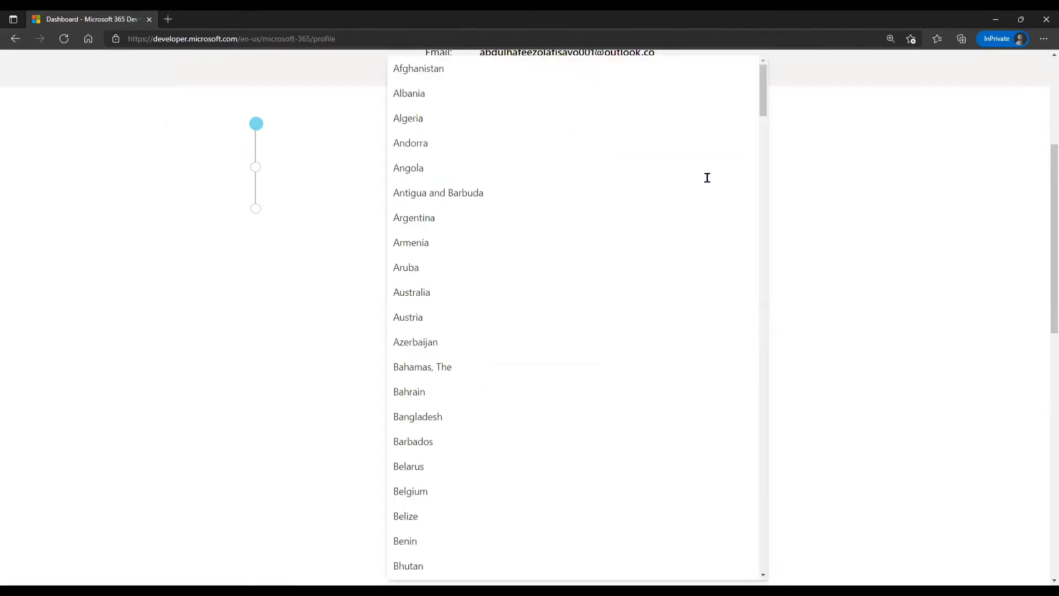
{"action": "scroll", "coordinate": [676, 230], "scroll_direction": "down", "scroll_amount": 5}
{"action": "scroll", "coordinate": [676, 230], "scroll_direction": "down", "scroll_amount": 20}
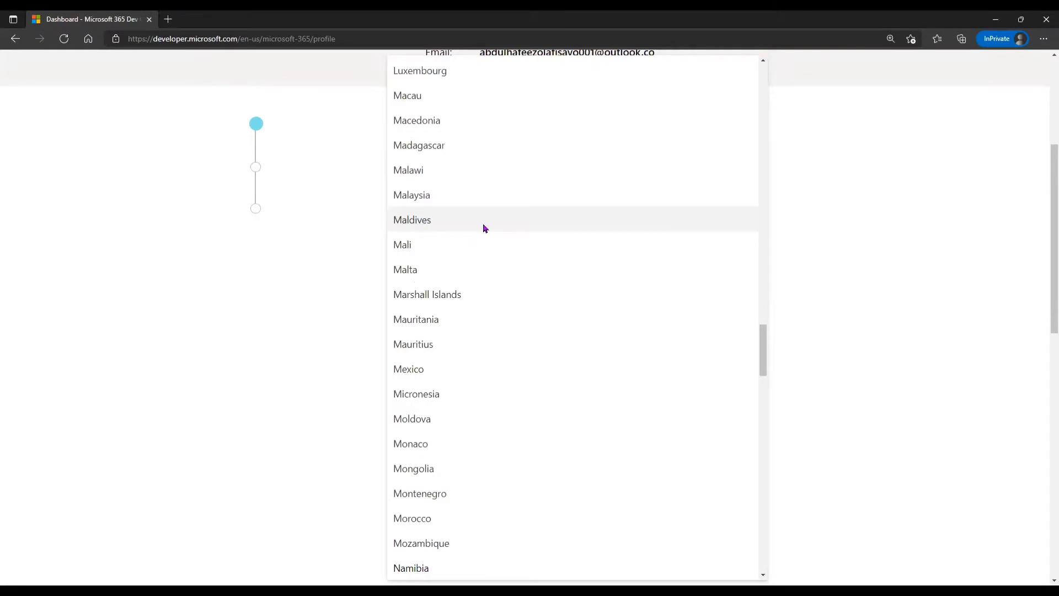
{"action": "key", "text": "Escape"}
{"action": "left_click", "coordinate": [511, 232]}
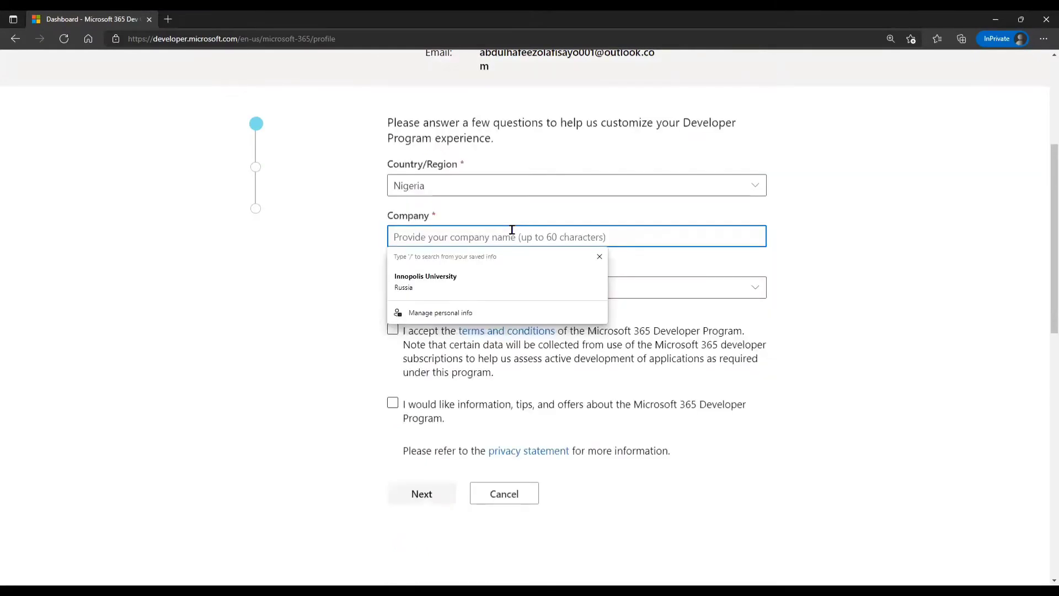
Enter the company name and accept the Developer Program terms and conditions
{"action": "type", "text": "ABdu"}
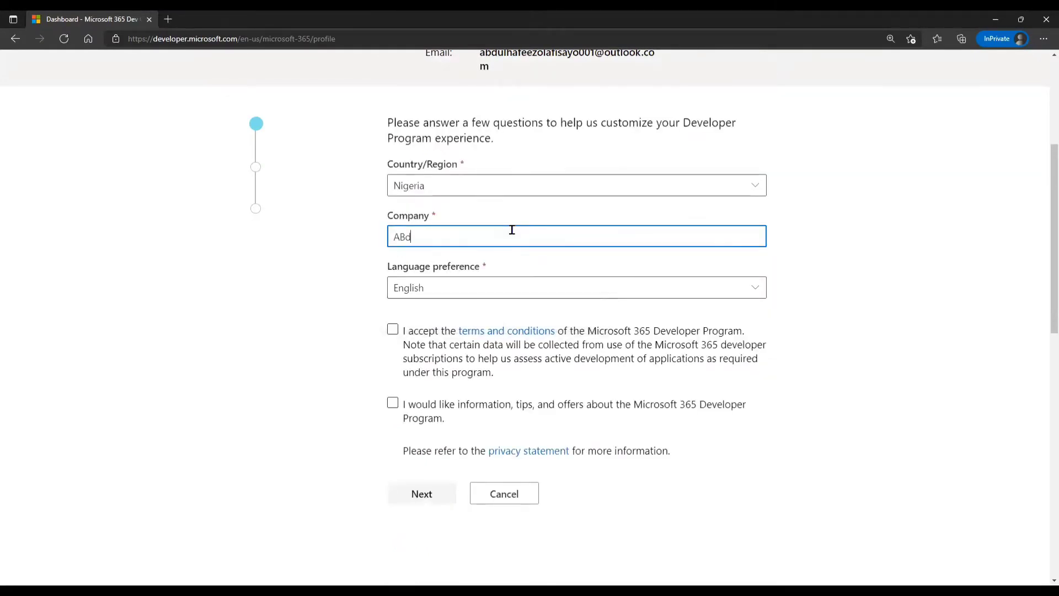
{"action": "key", "text": "BackSpace"}
{"action": "key", "text": "BackSpace"}
{"action": "key", "text": "BackSpace"}
{"action": "type", "text": "bdulhafee"}
{"action": "type", "text": "z COns"}
{"action": "type", "text": "ult"}
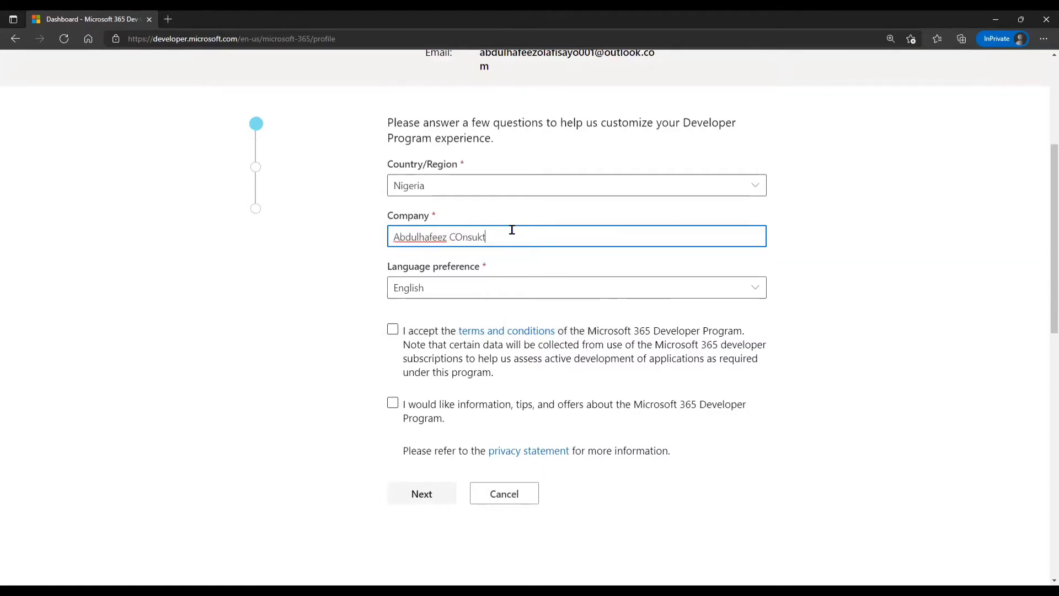
{"action": "key", "text": "ctrl+BackSpace"}
{"action": "type", "text": "Consult"}
{"action": "left_click", "coordinate": [409, 339]}
{"action": "left_click", "coordinate": [399, 339]}
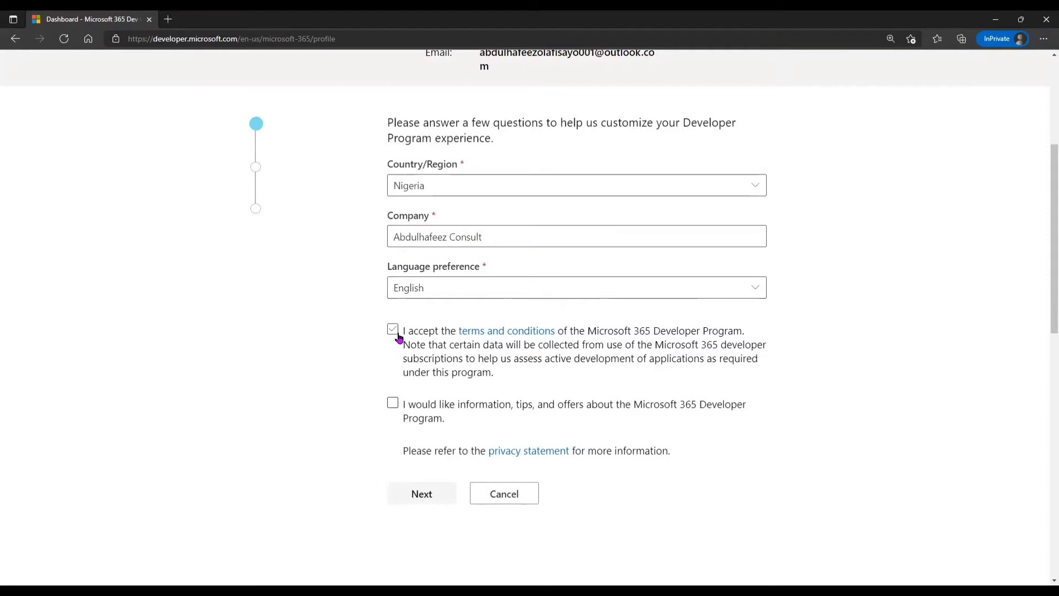
Choose Personal projects as the focus and Power Platform as the interest, then save
{"action": "left_click", "coordinate": [434, 485]}
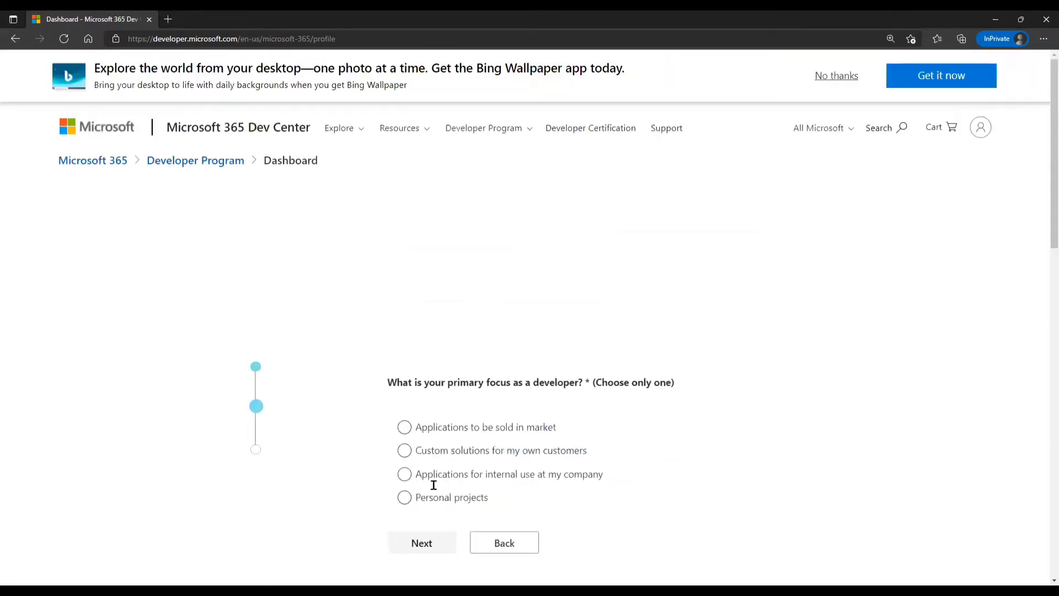
{"action": "left_click", "coordinate": [450, 480]}
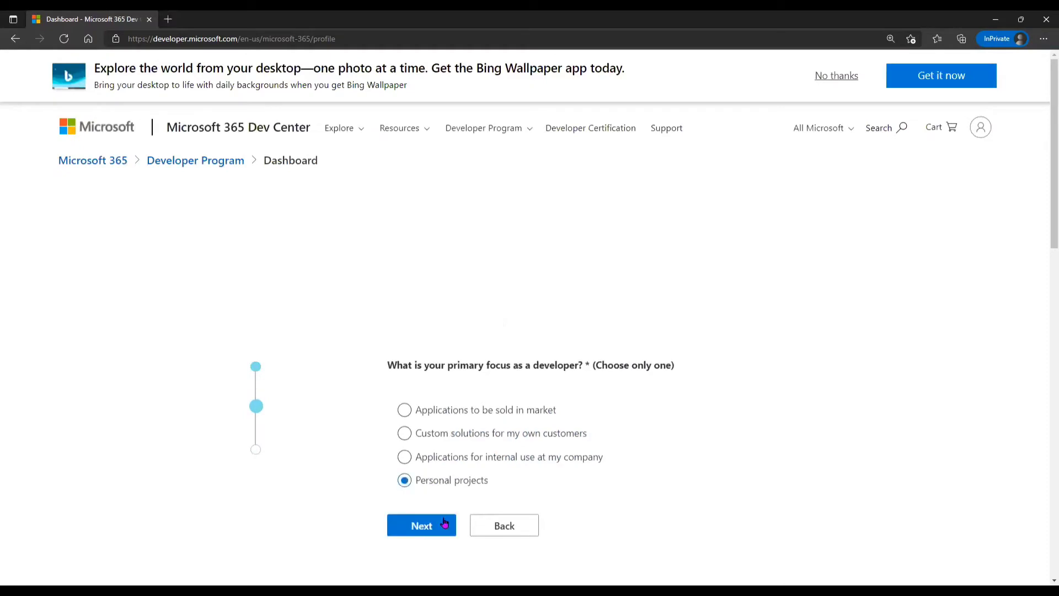
{"action": "left_click", "coordinate": [437, 525]}
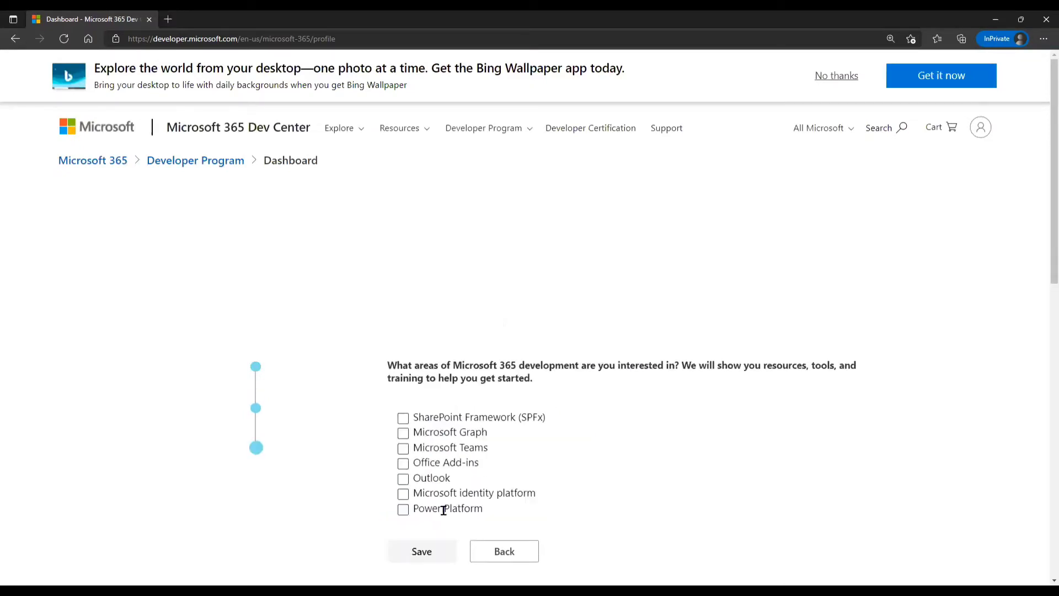
{"action": "left_click", "coordinate": [434, 508]}
{"action": "scroll", "coordinate": [448, 371], "scroll_direction": "down", "scroll_amount": 3}
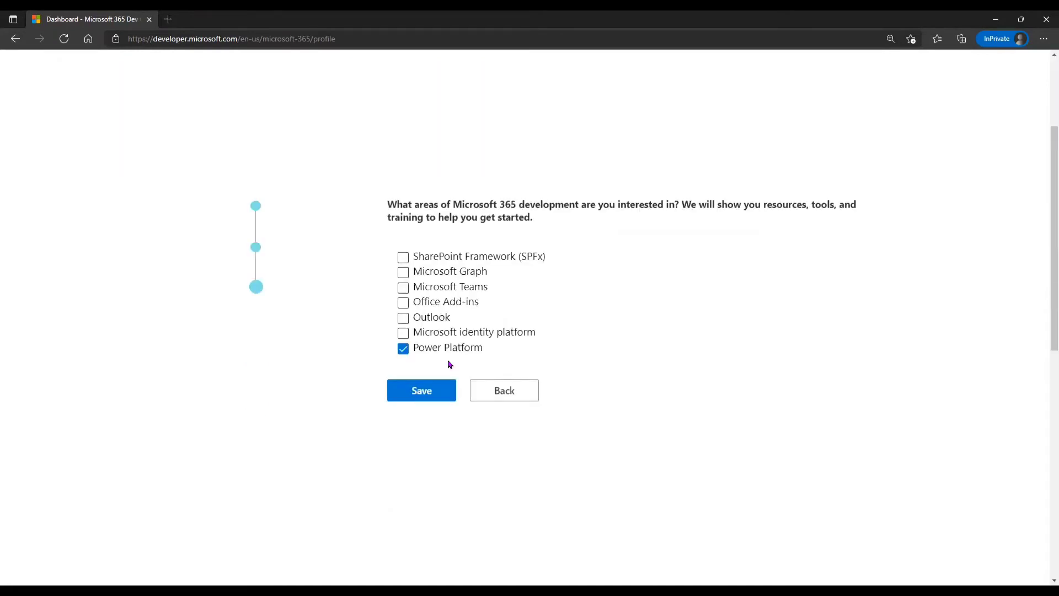
{"action": "left_click", "coordinate": [432, 397]}
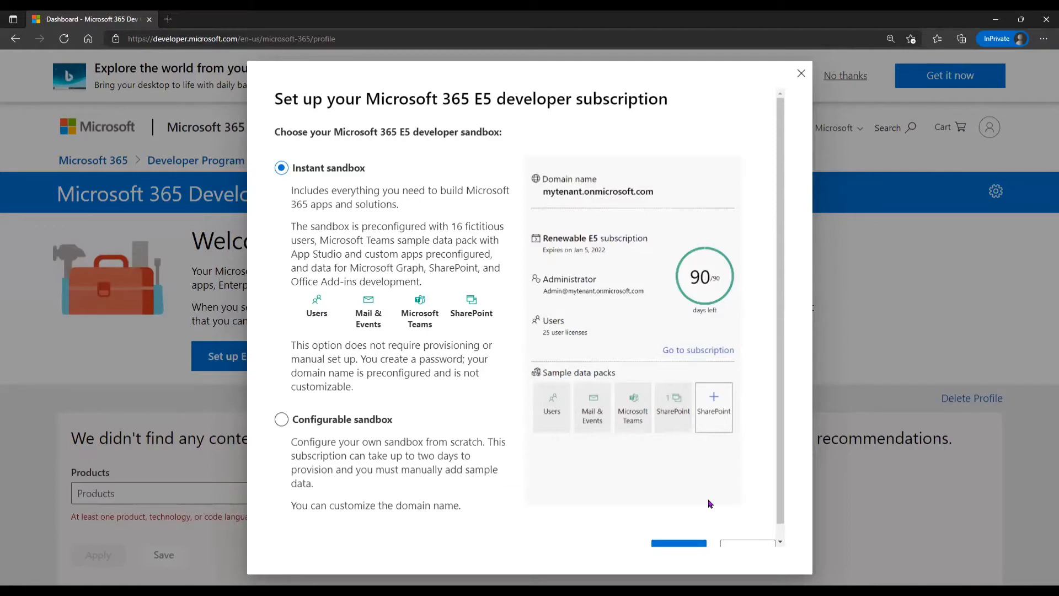
Go ahead with the Instant sandbox and enter the admin username
{"action": "scroll", "coordinate": [706, 513], "scroll_direction": "down", "scroll_amount": 1}
{"action": "left_click", "coordinate": [698, 535]}
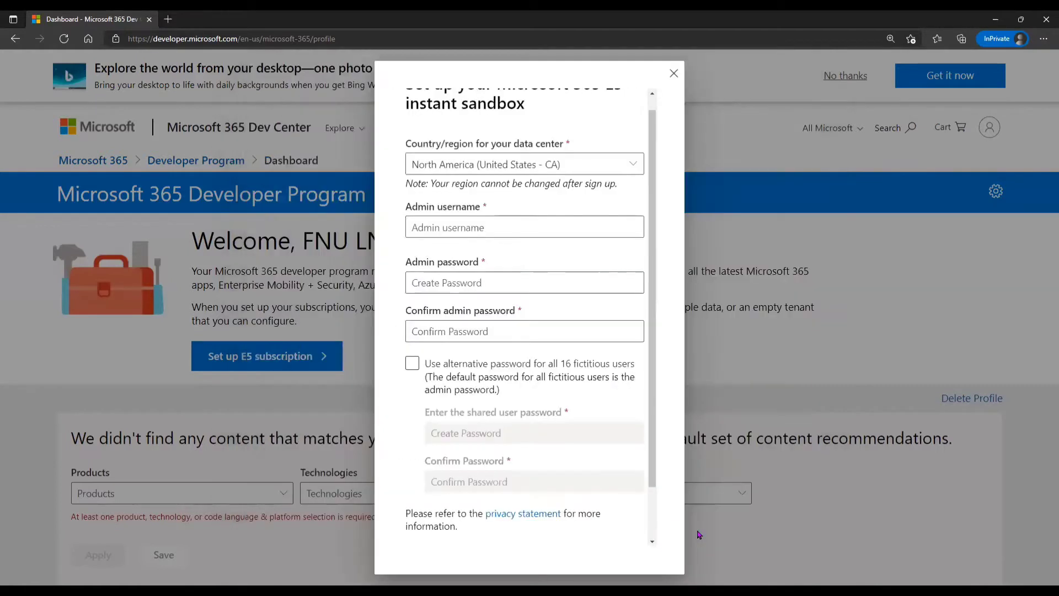
{"action": "left_click", "coordinate": [545, 234]}
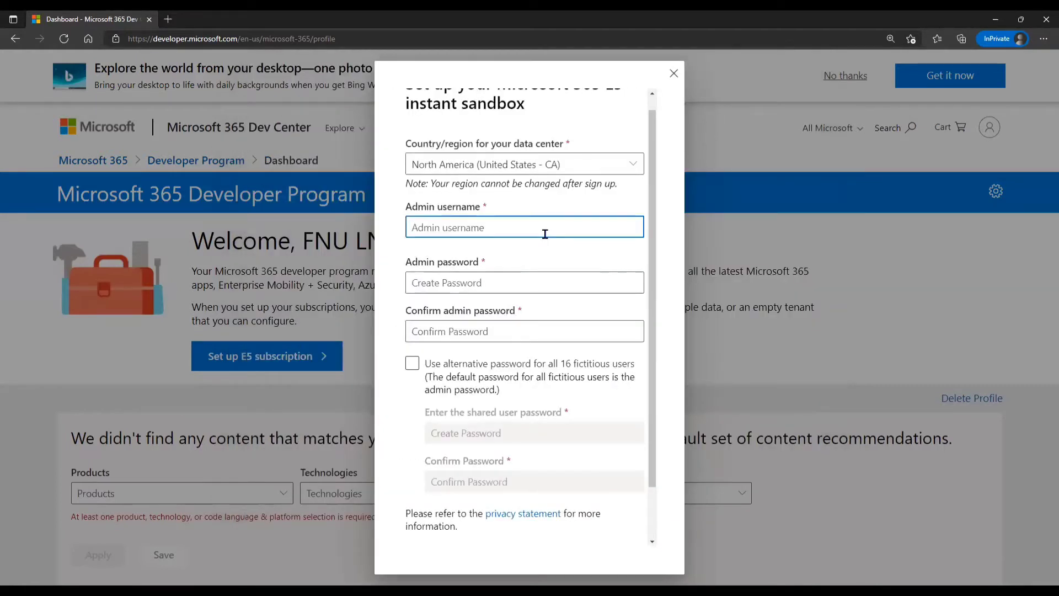
{"action": "type", "text": "abdulhafeez"}
Enter and confirm the admin password, then submit the sandbox details
{"action": "key", "text": "Tab"}
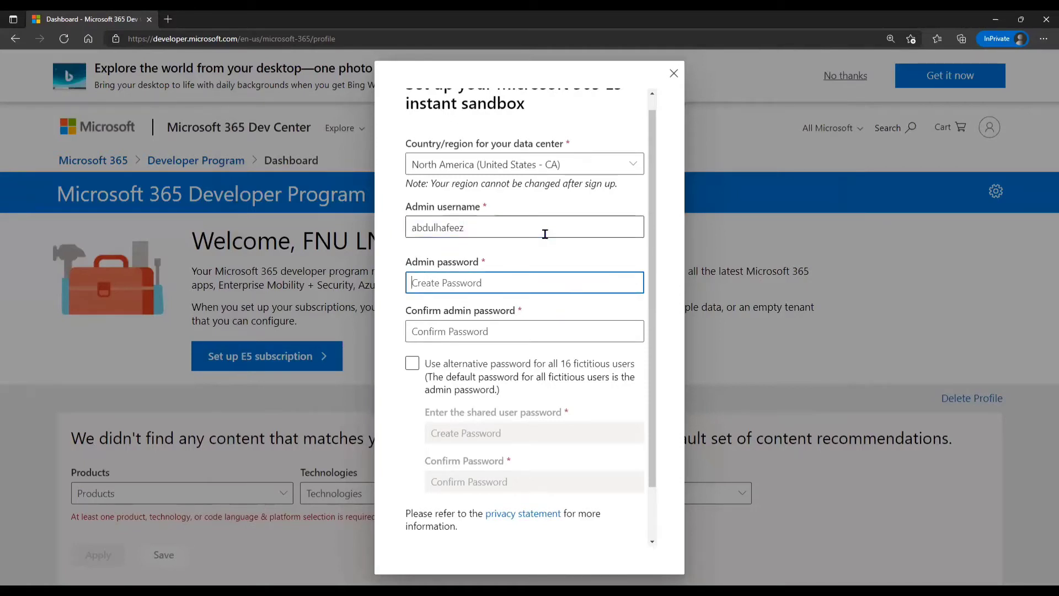
{"action": "type", "text": "•"}
{"action": "key", "text": "BackSpace"}
{"action": "type", "text": "•••••••••••••••"}
{"action": "key", "text": "Tab"}
{"action": "type", "text": "•••"}
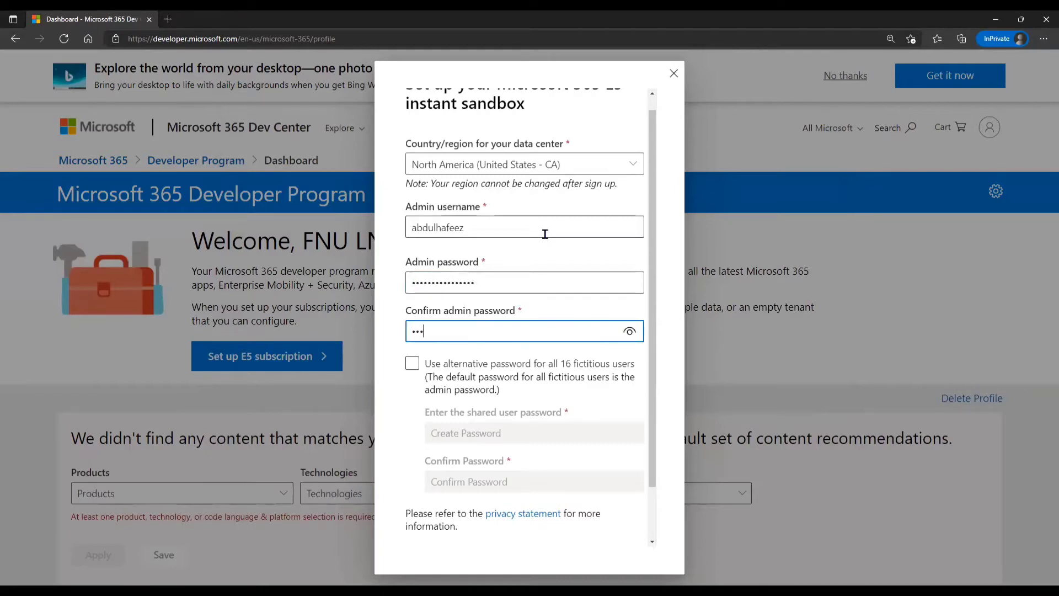
{"action": "type", "text": "•••••••••••••"}
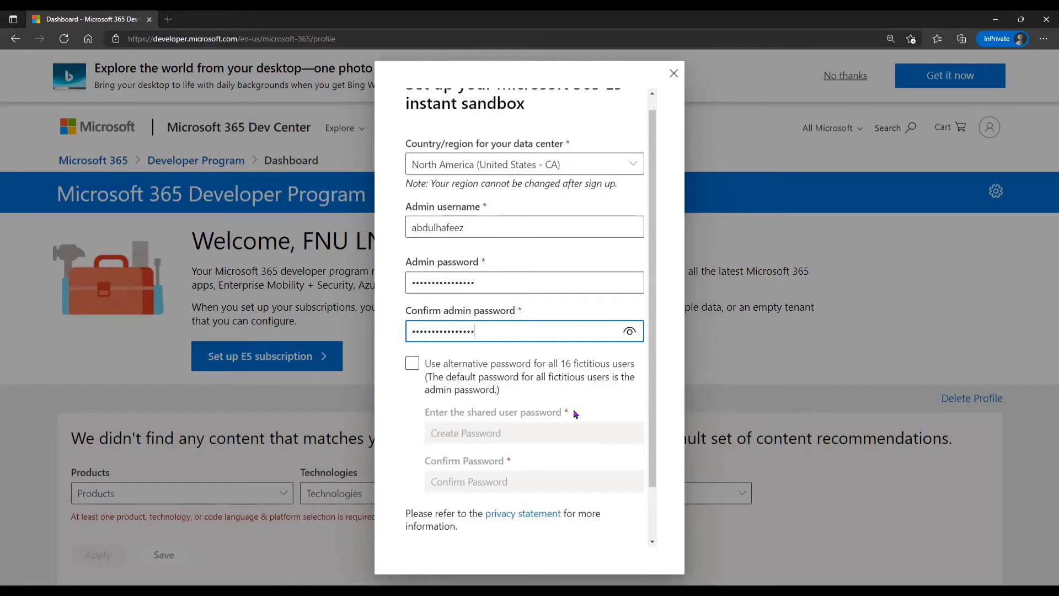
{"action": "scroll", "coordinate": [574, 524], "scroll_direction": "down", "scroll_amount": 1}
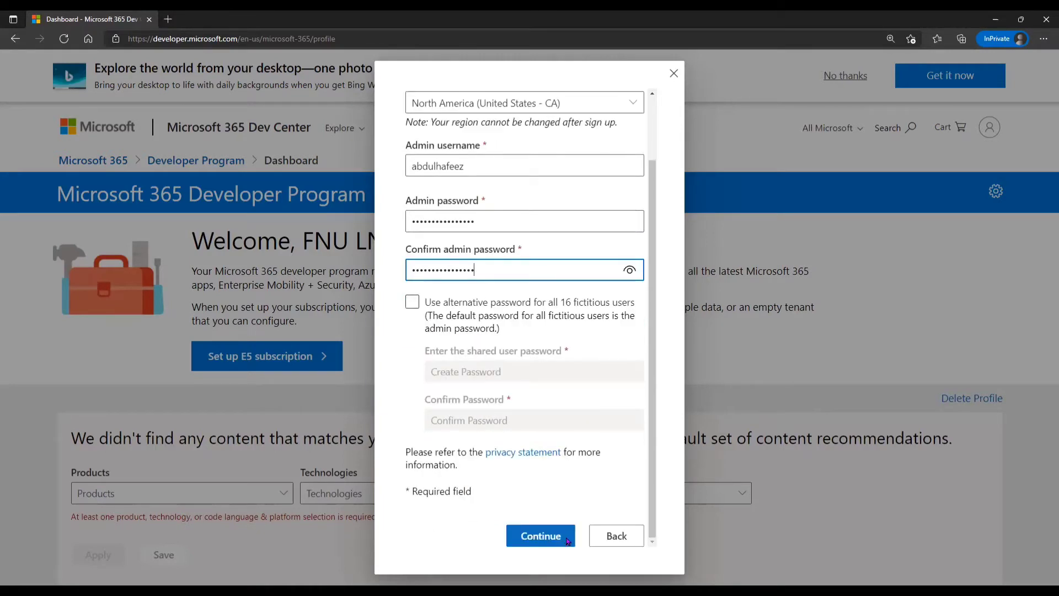
{"action": "left_click", "coordinate": [567, 539]}
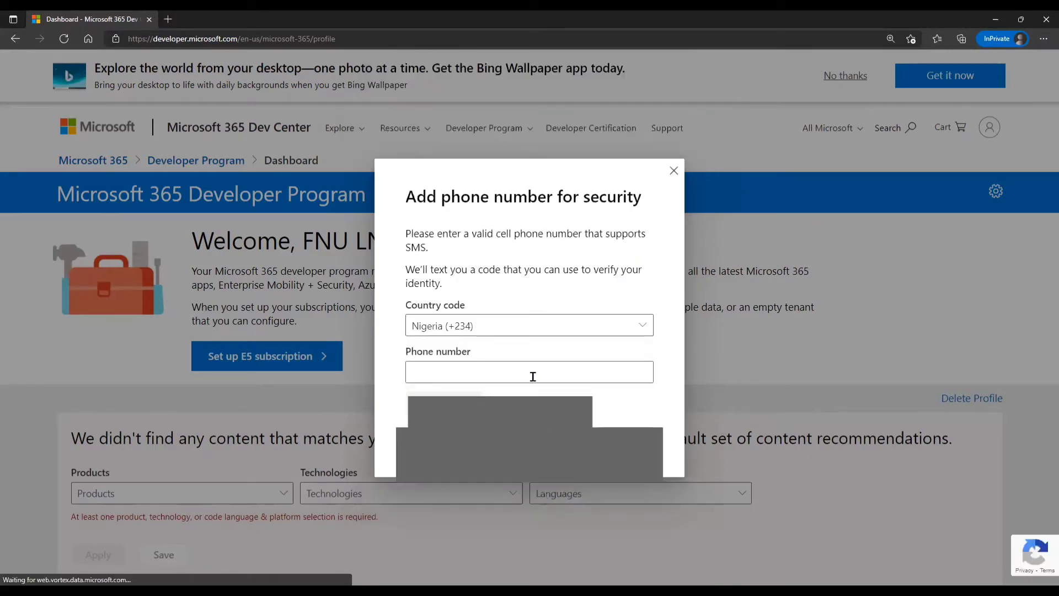
Verify the phone number with the texted 5-digit code and set up the subscription
{"action": "left_click", "coordinate": [533, 376]}
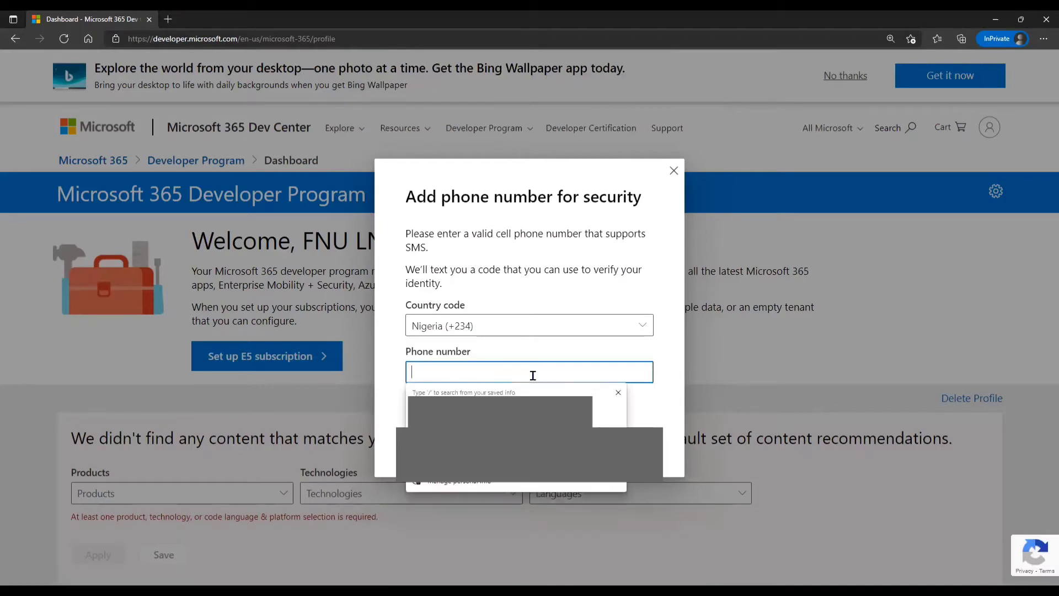
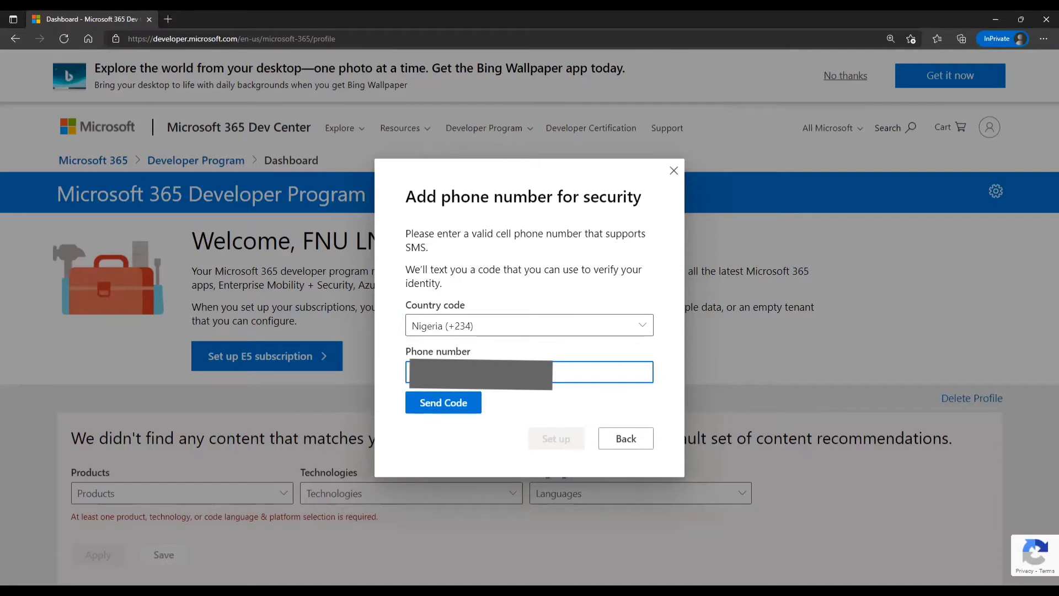
{"action": "left_click", "coordinate": [469, 409]}
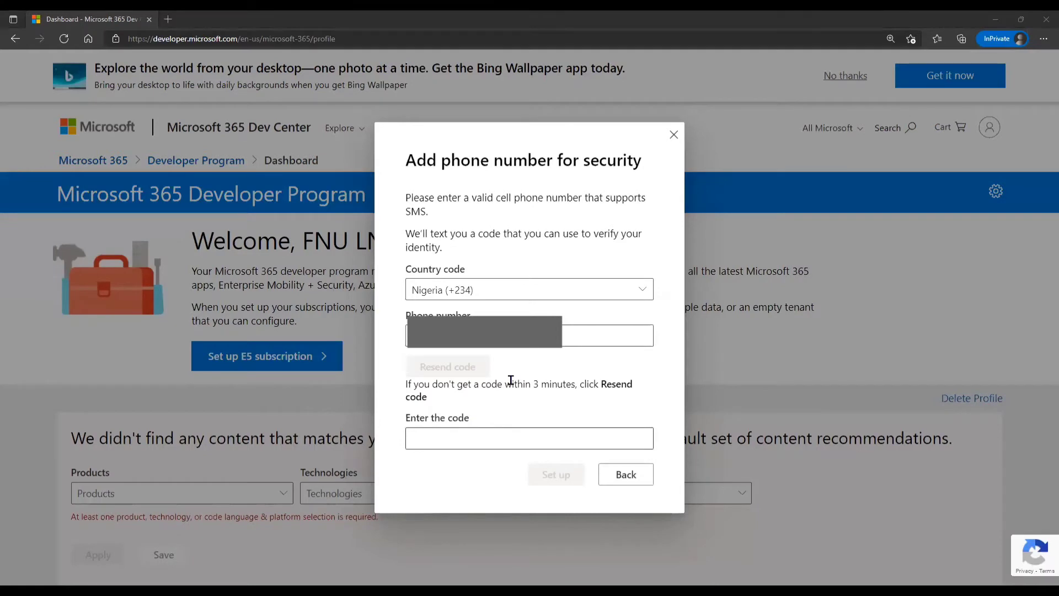
{"action": "key", "text": "alt+Tab"}
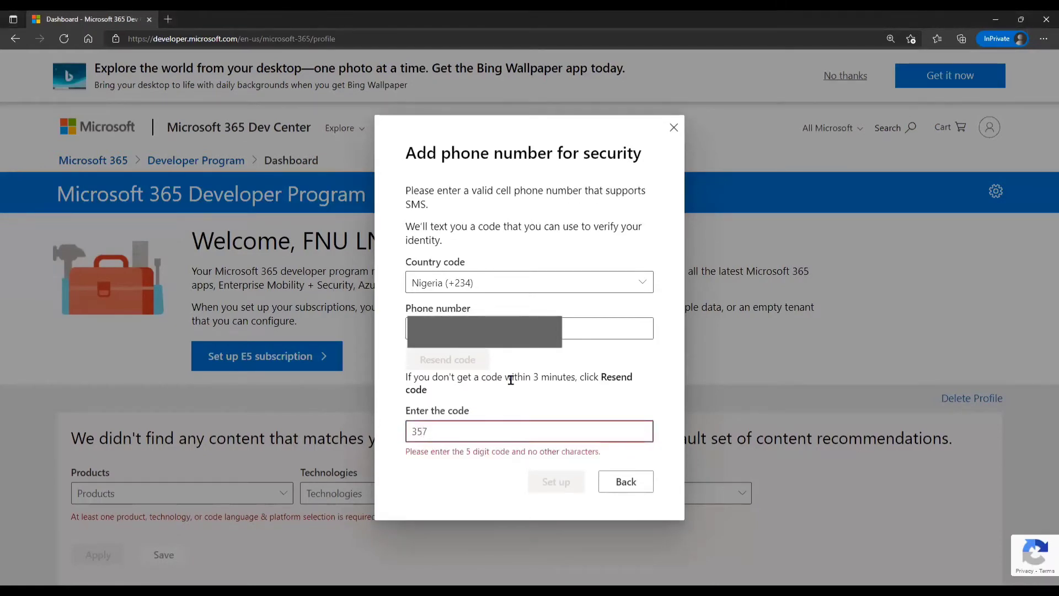
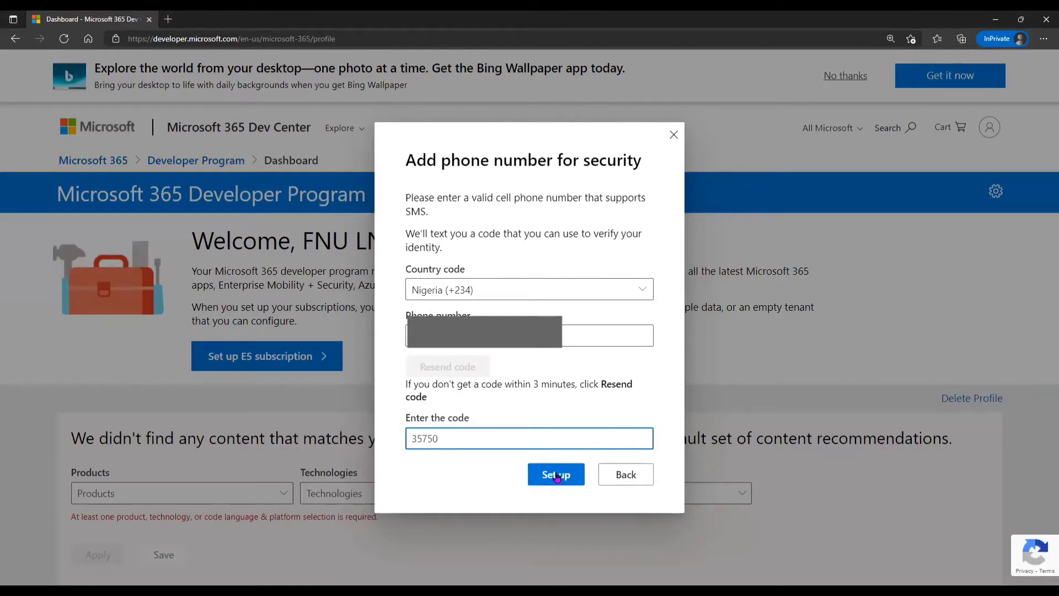
{"action": "left_click", "coordinate": [556, 476]}
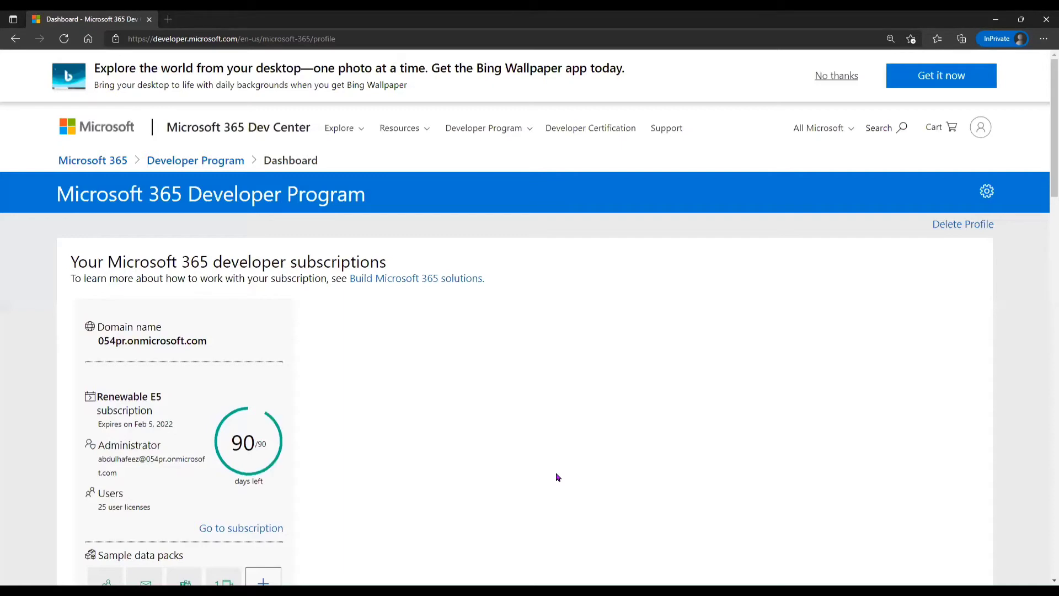
Select and copy the sandbox Administrator email address shown on the dashboard
{"action": "scroll", "coordinate": [557, 477], "scroll_direction": "down", "scroll_amount": 2}
{"action": "scroll", "coordinate": [557, 477], "scroll_direction": "down", "scroll_amount": 2}
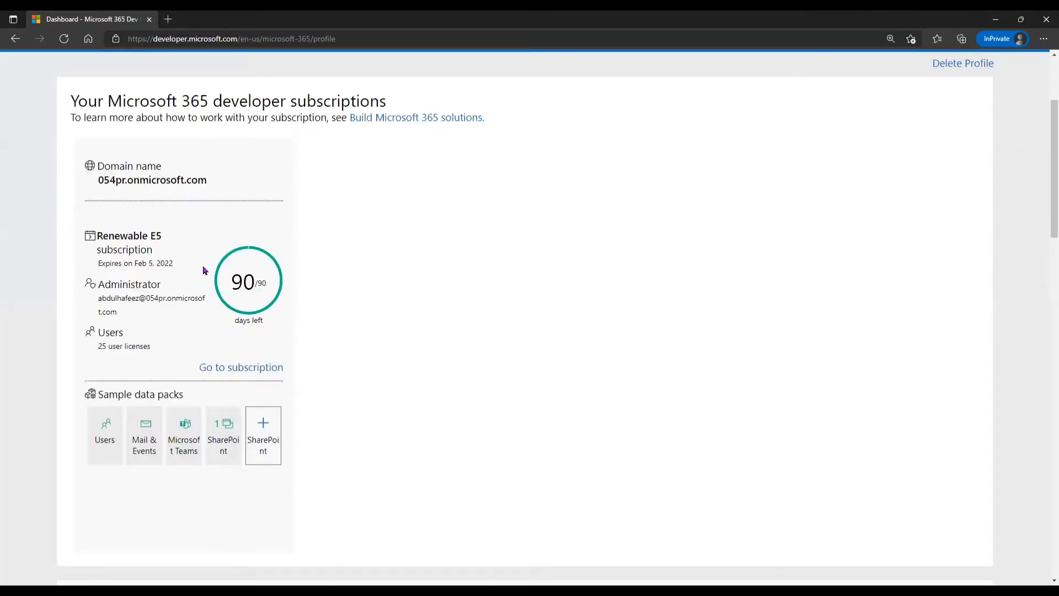
{"action": "double_click", "coordinate": [174, 300]}
{"action": "triple_click", "coordinate": [174, 300]}
{"action": "key", "text": "ctrl+c"}
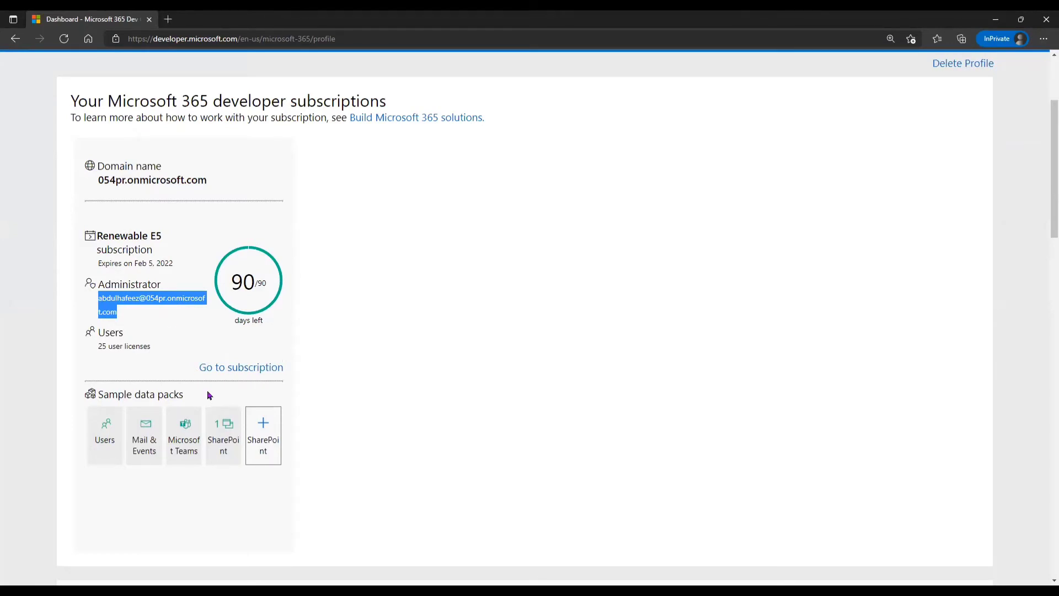
{"action": "key", "text": "alt+Tab"}
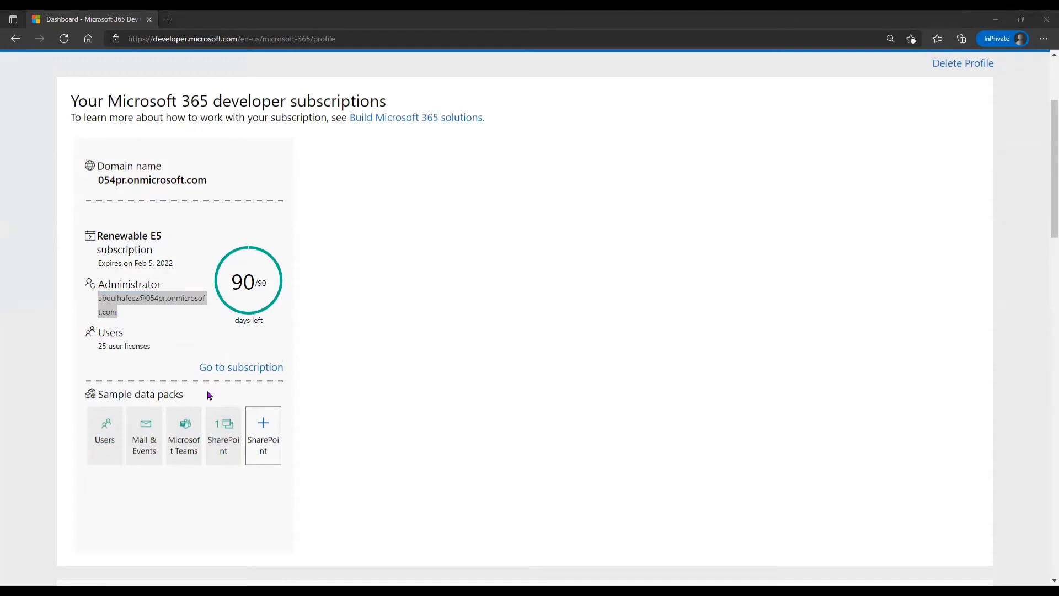
{"action": "key", "text": "alt+Tab"}
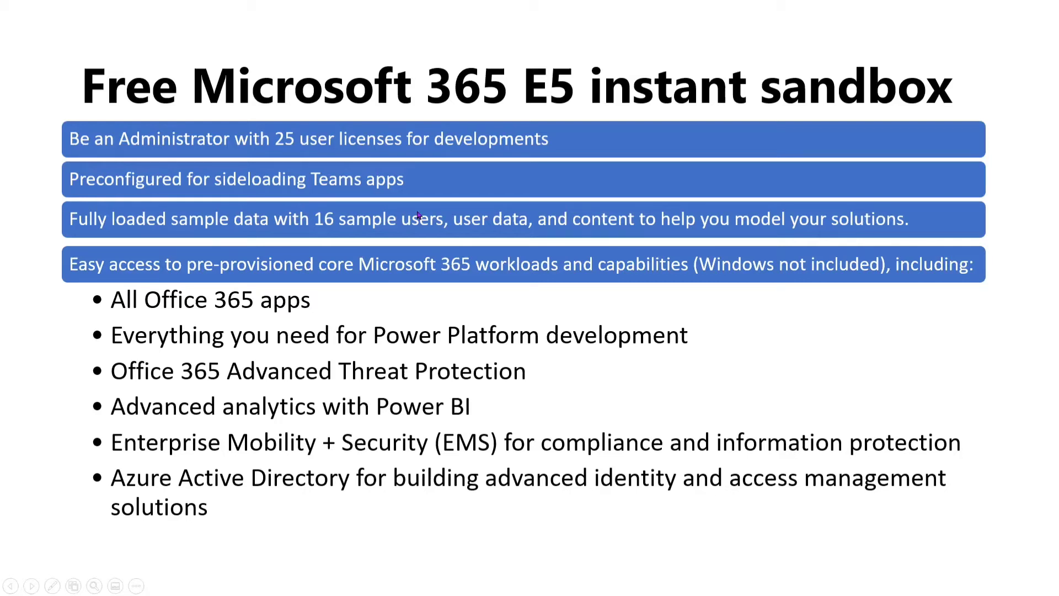
{"action": "key", "text": "alt+Tab"}
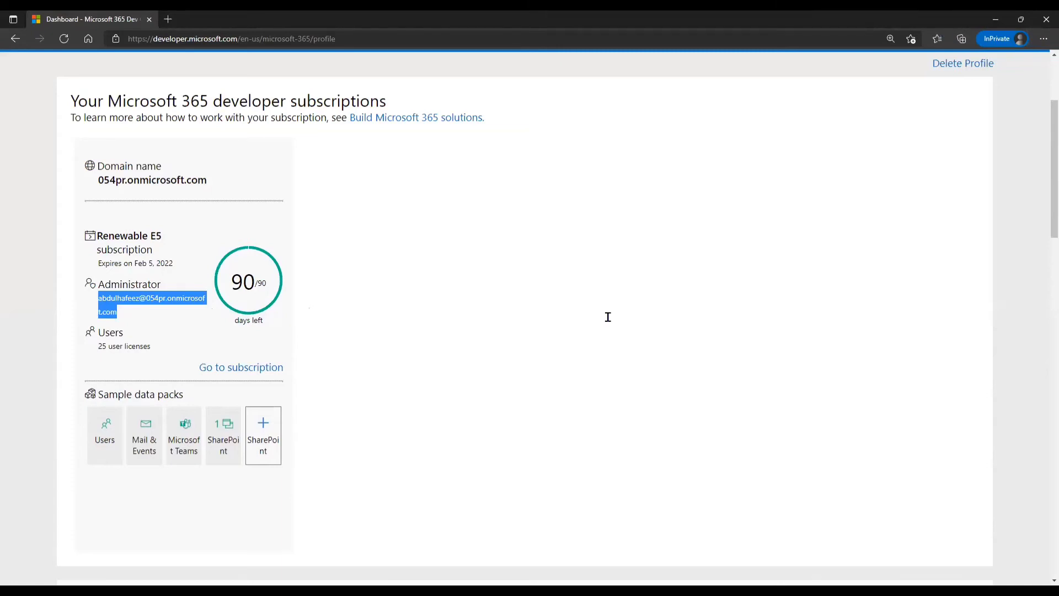
Sign into Power BI Desktop with the pasted admin email and the admin password
{"action": "key", "text": "alt+Tab"}
{"action": "key", "text": "ctrl+v"}
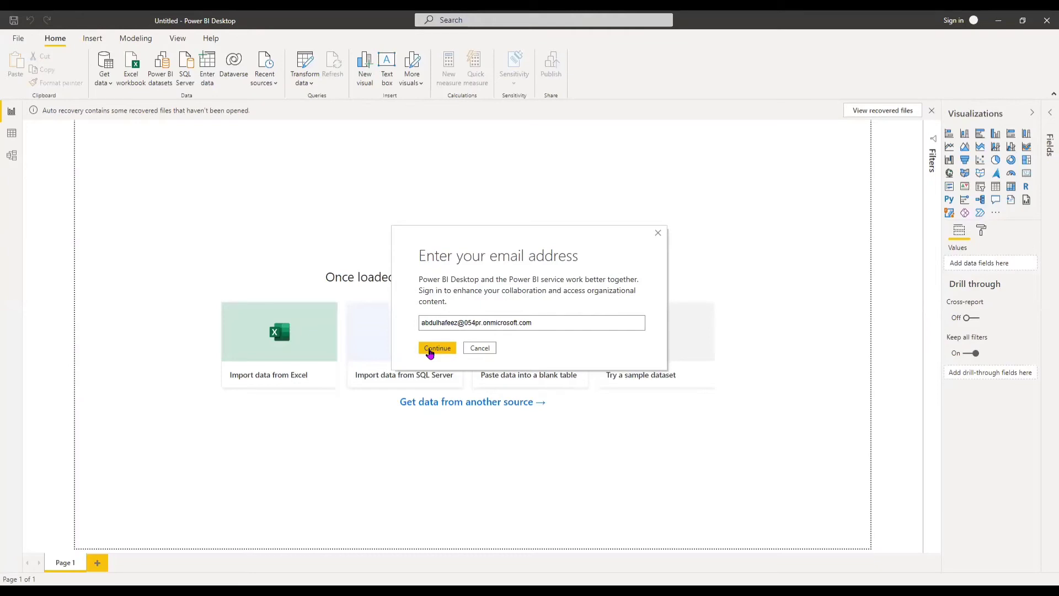
{"action": "left_click", "coordinate": [430, 350]}
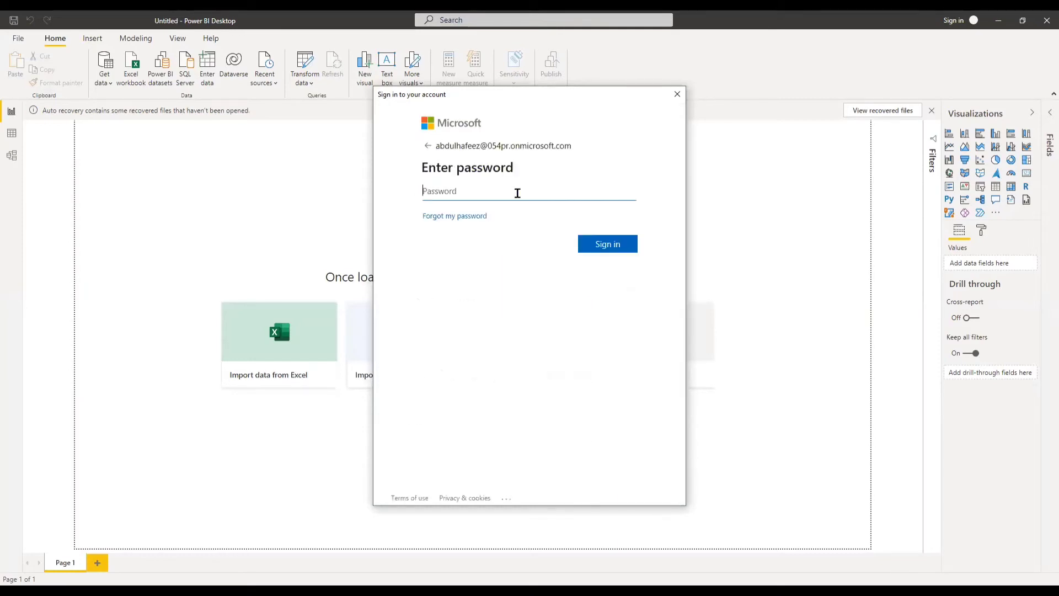
{"action": "type", "text": "•••••••••••••••••"}
{"action": "left_click", "coordinate": [609, 245]}
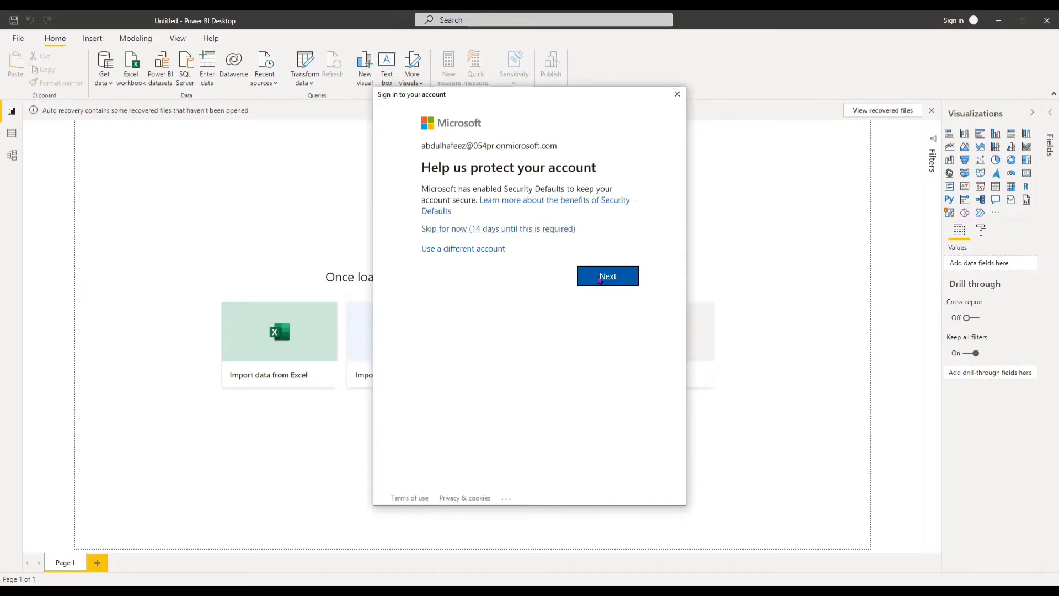
Begin Microsoft Authenticator setup and advance to the QR code scanning screen
{"action": "left_click", "coordinate": [601, 279]}
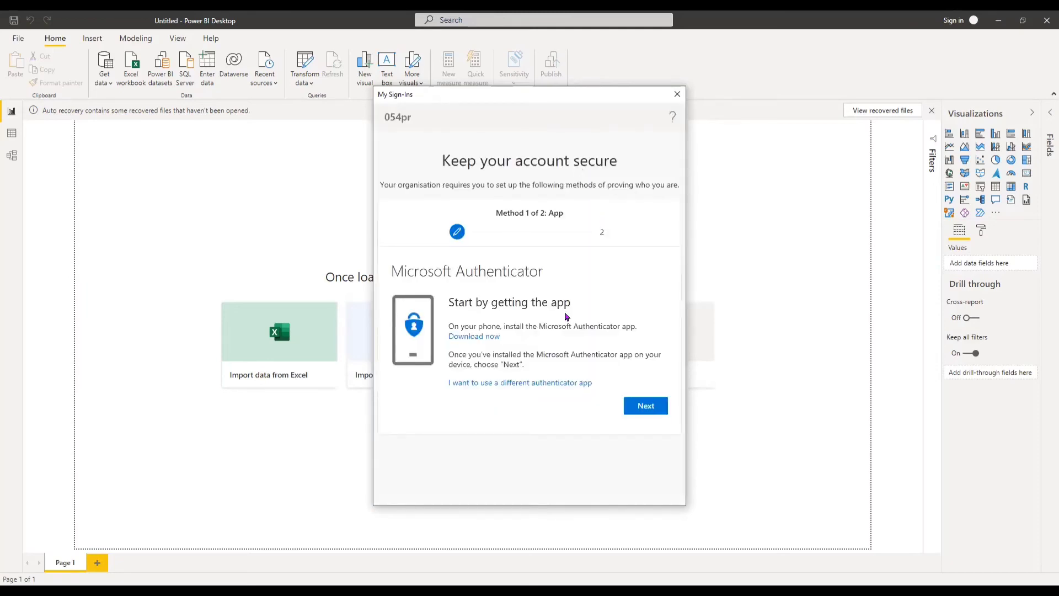
{"action": "left_click_drag", "start_coordinate": [539, 325], "coordinate": [649, 332]}
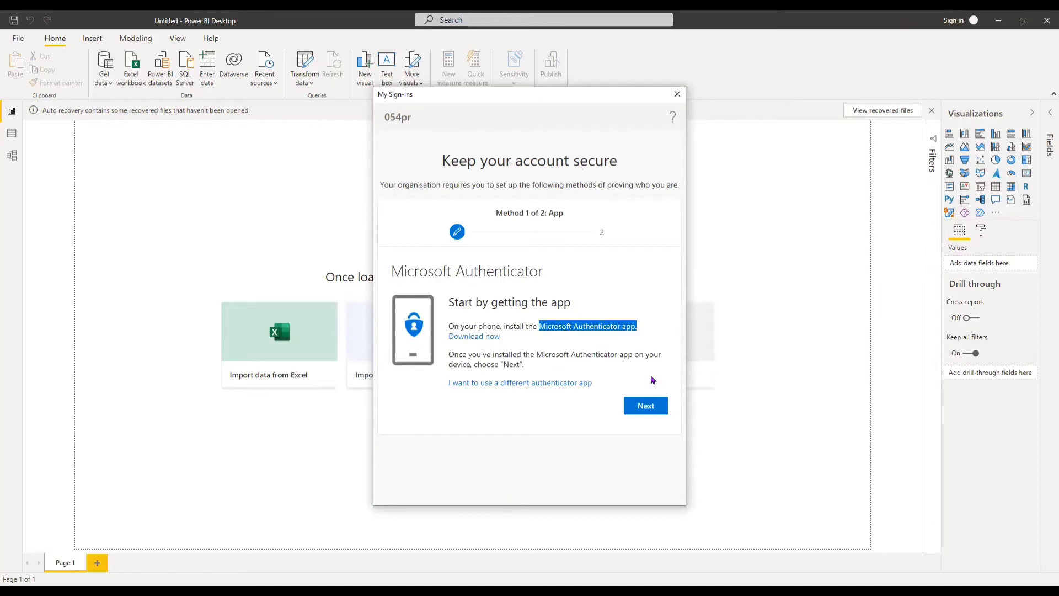
{"action": "left_click", "coordinate": [651, 411]}
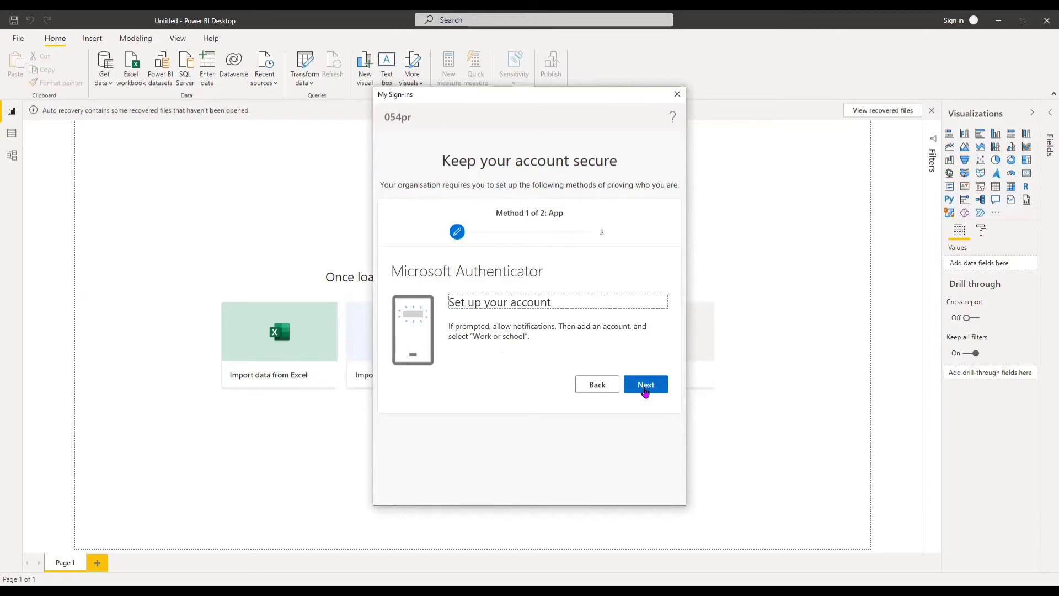
{"action": "left_click", "coordinate": [645, 391]}
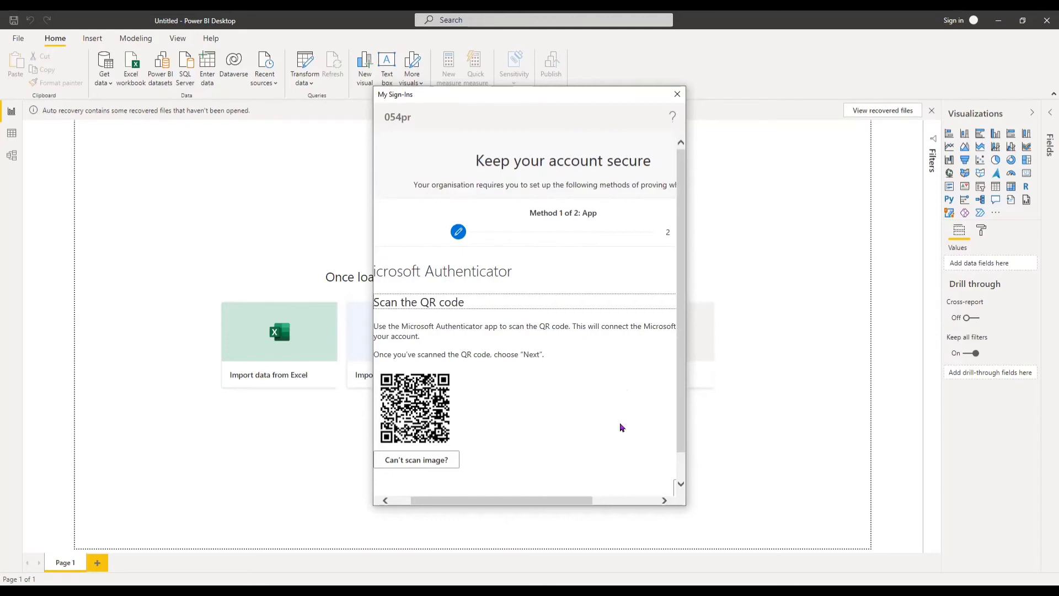
{"action": "scroll", "coordinate": [621, 427], "scroll_direction": "down", "scroll_amount": 1}
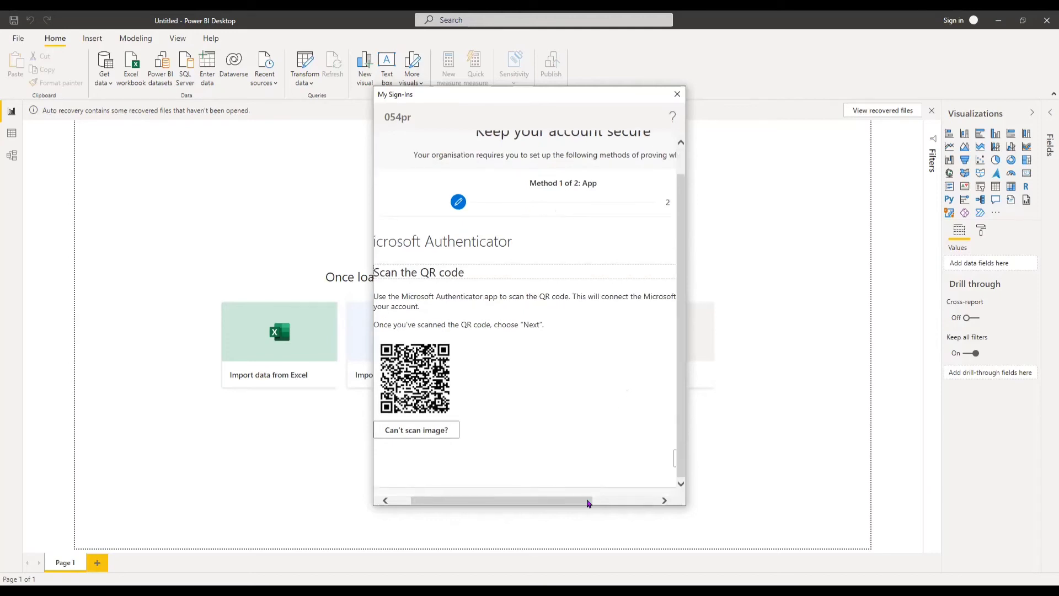
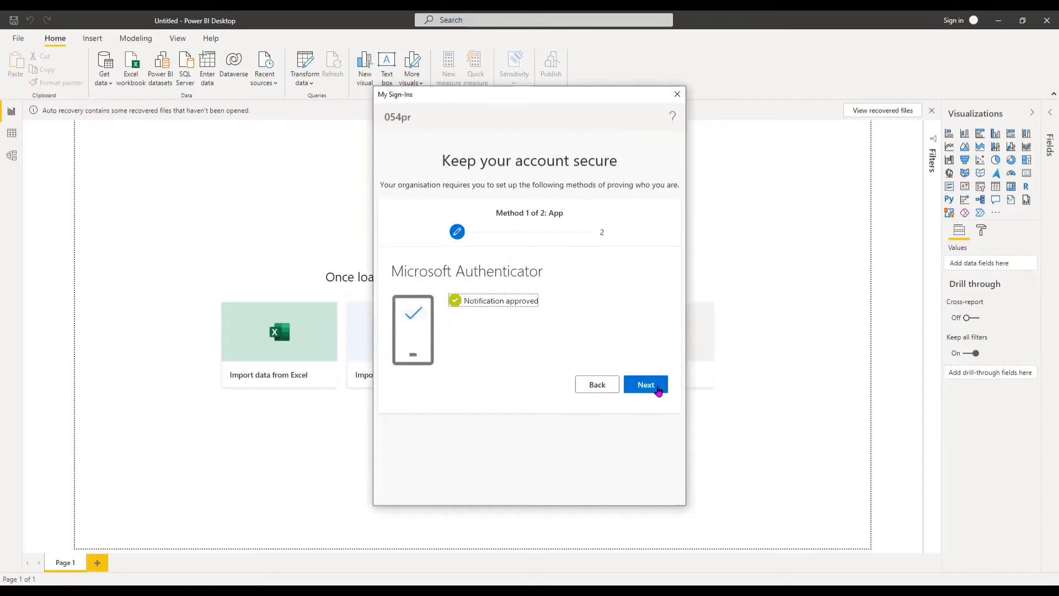
Confirm the approved Microsoft Authenticator registration and continue to the phone method (2 of 2)
{"action": "left_click", "coordinate": [656, 388]}
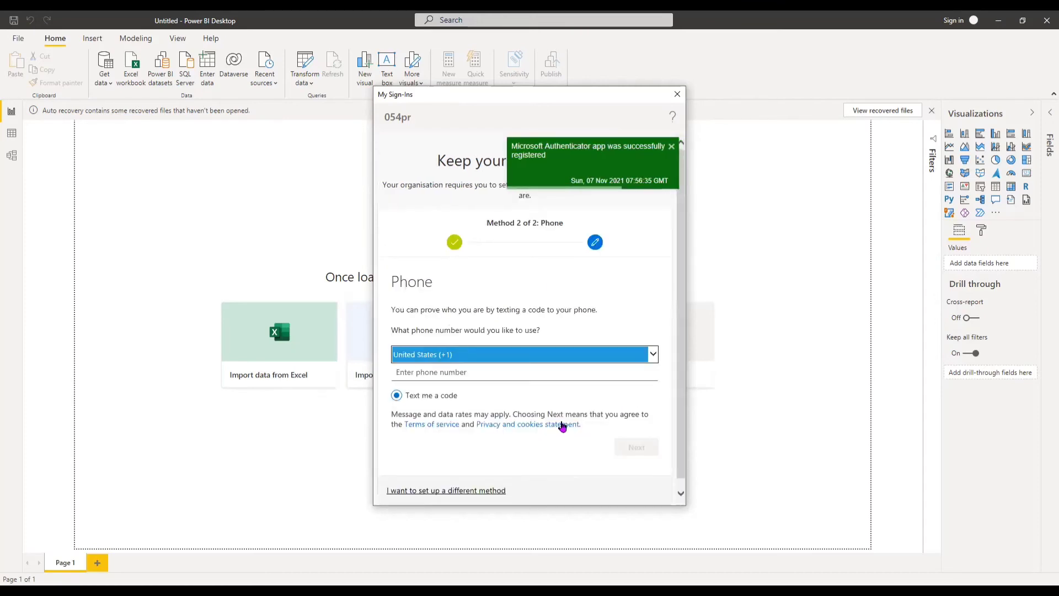
Choose Nigeria (+234) as the phone's country and enter the phone number
{"action": "left_click", "coordinate": [638, 359]}
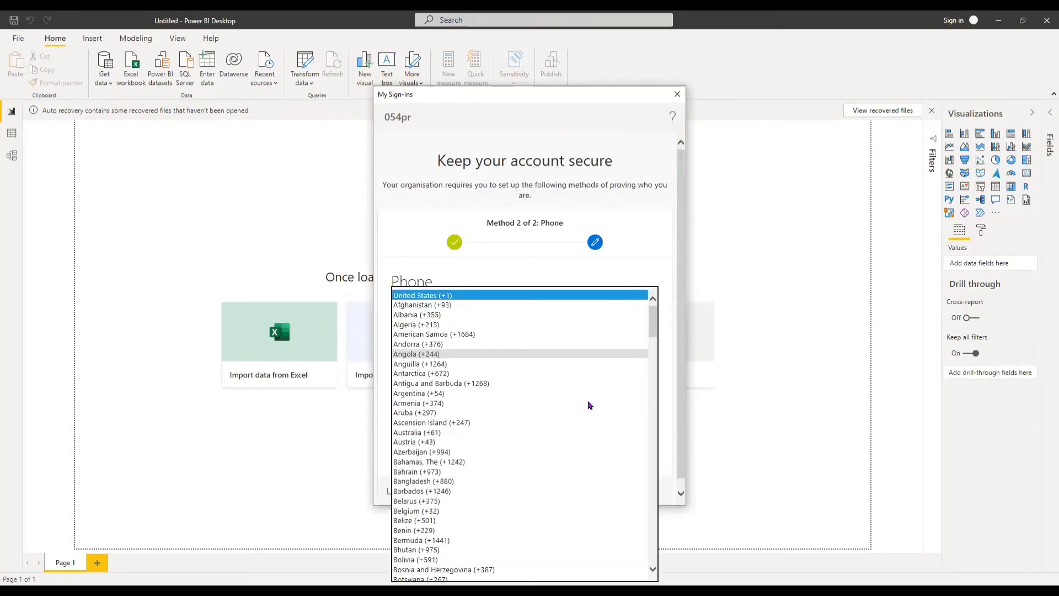
{"action": "scroll", "coordinate": [589, 405], "scroll_direction": "down", "scroll_amount": 10}
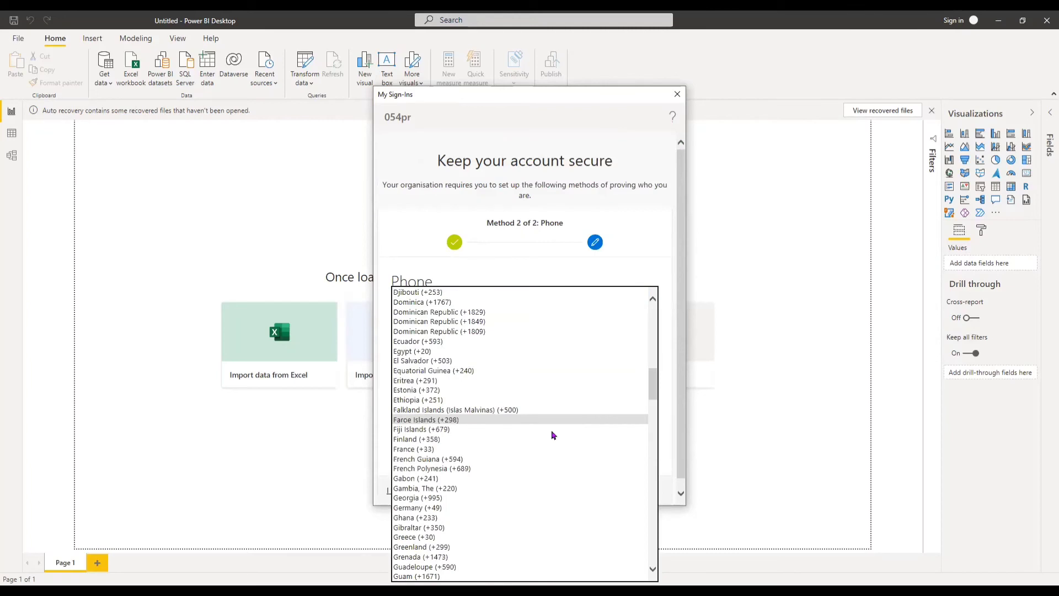
{"action": "scroll", "coordinate": [553, 435], "scroll_direction": "down", "scroll_amount": 10}
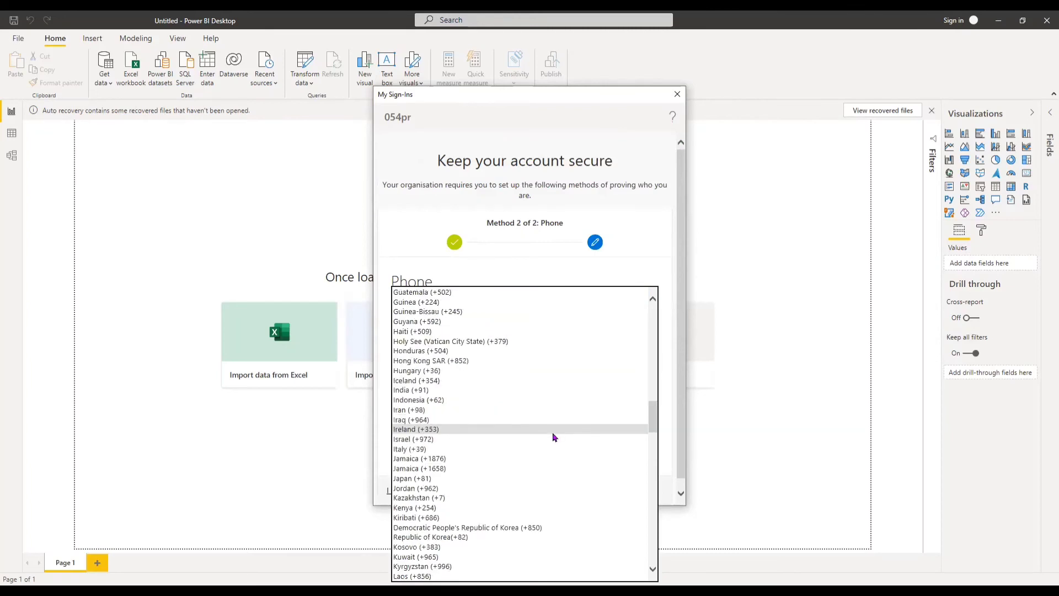
{"action": "key", "text": "n"}
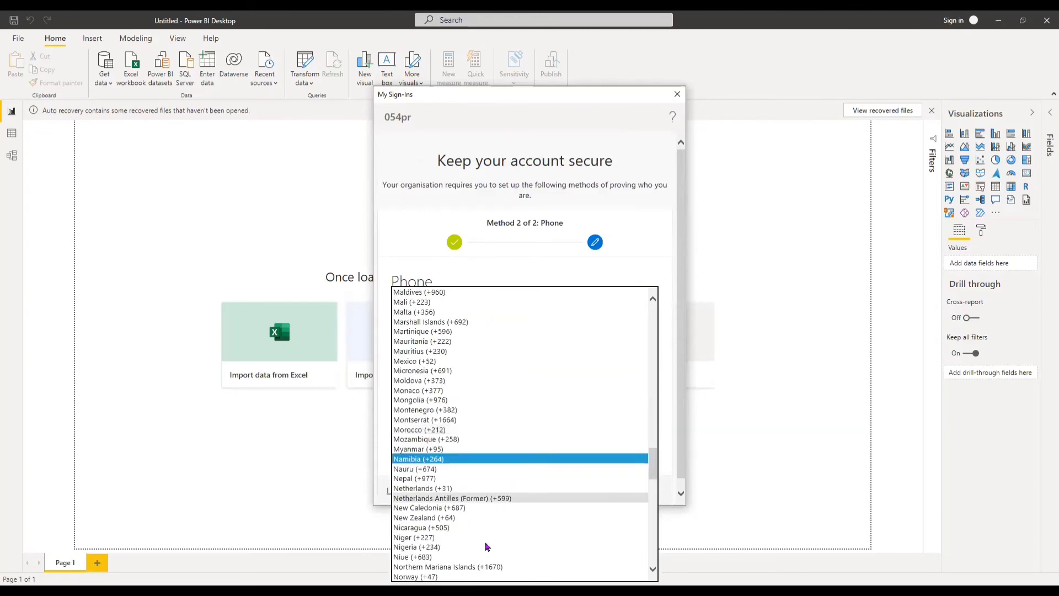
{"action": "key", "text": "Return"}
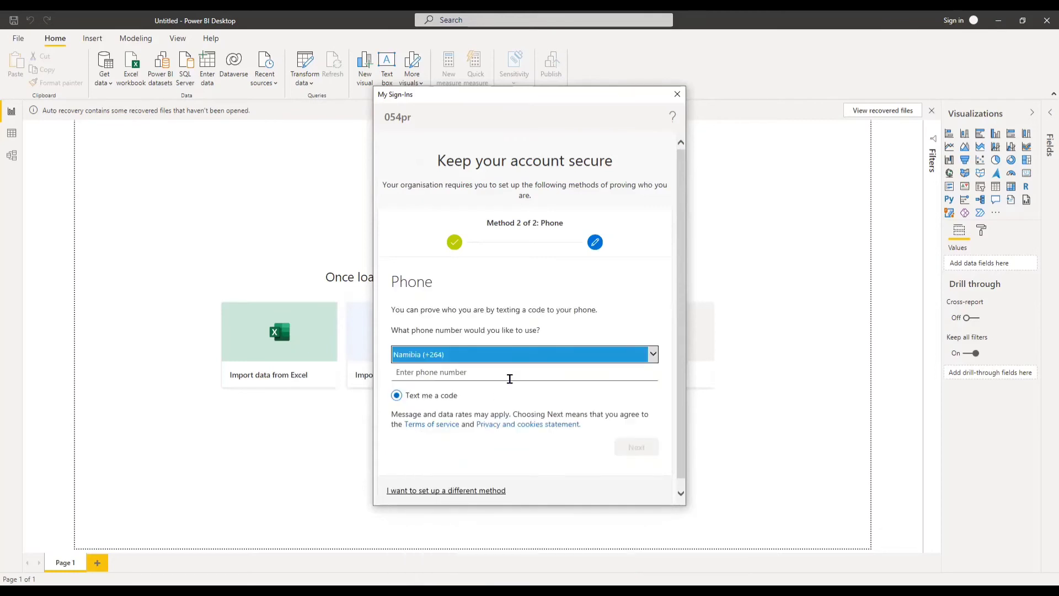
{"action": "key", "text": "n"}
{"action": "key", "text": "i"}
{"action": "key", "text": "g"}
{"action": "key", "text": "e"}
{"action": "key", "text": "r"}
{"action": "key", "text": "i"}
{"action": "key", "text": "a"}
{"action": "left_click", "coordinate": [585, 375]}
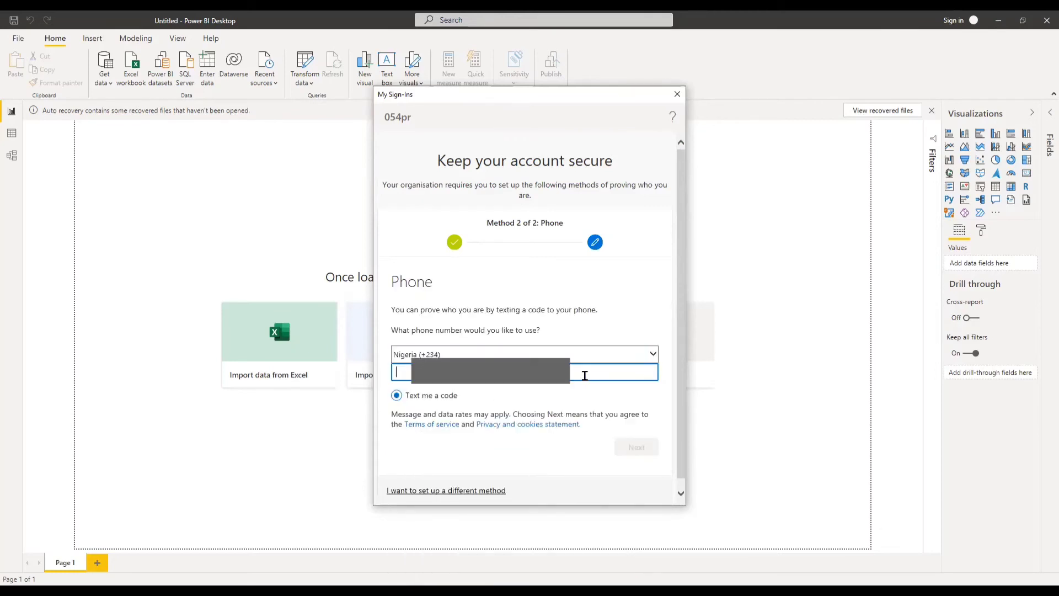
{"action": "type", "text": "0810"}
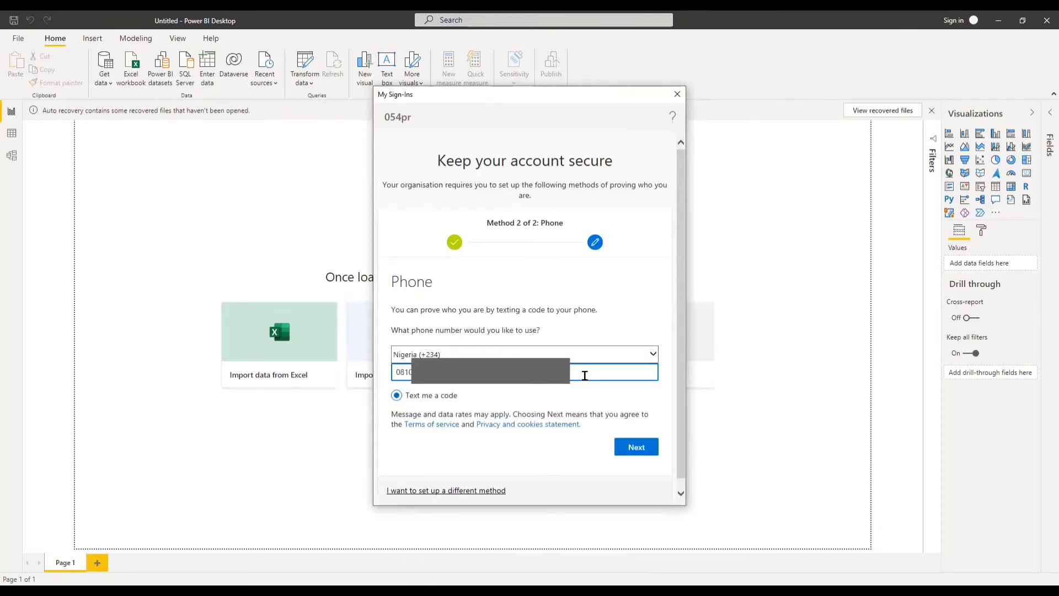
Verify the phone with the texted SMS code and continue past the confirmation
{"action": "left_click", "coordinate": [655, 452]}
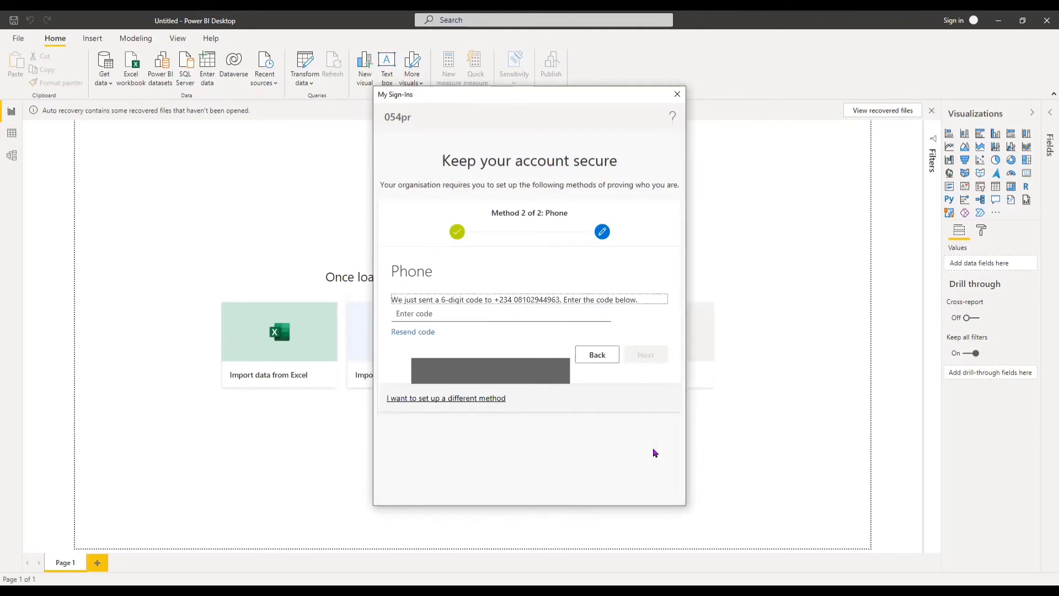
{"action": "left_click", "coordinate": [488, 311]}
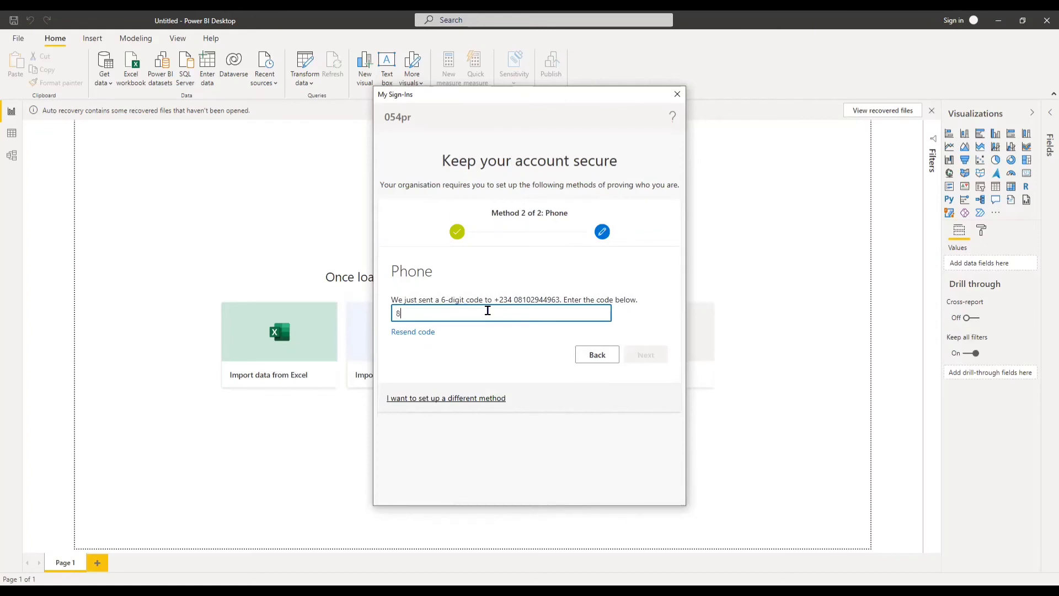
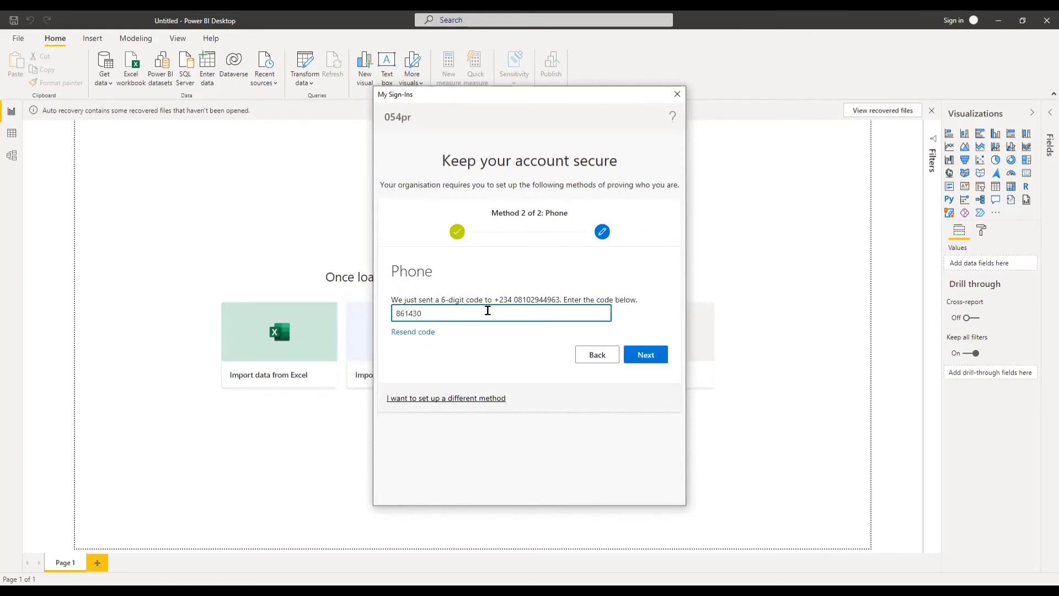
{"action": "left_click", "coordinate": [655, 361]}
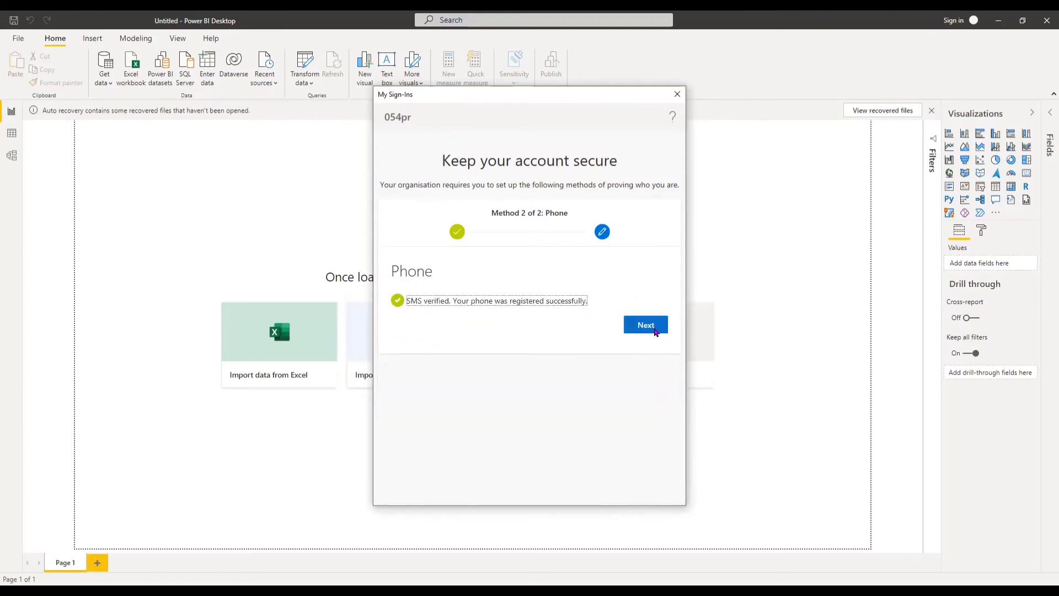
{"action": "left_click", "coordinate": [655, 331]}
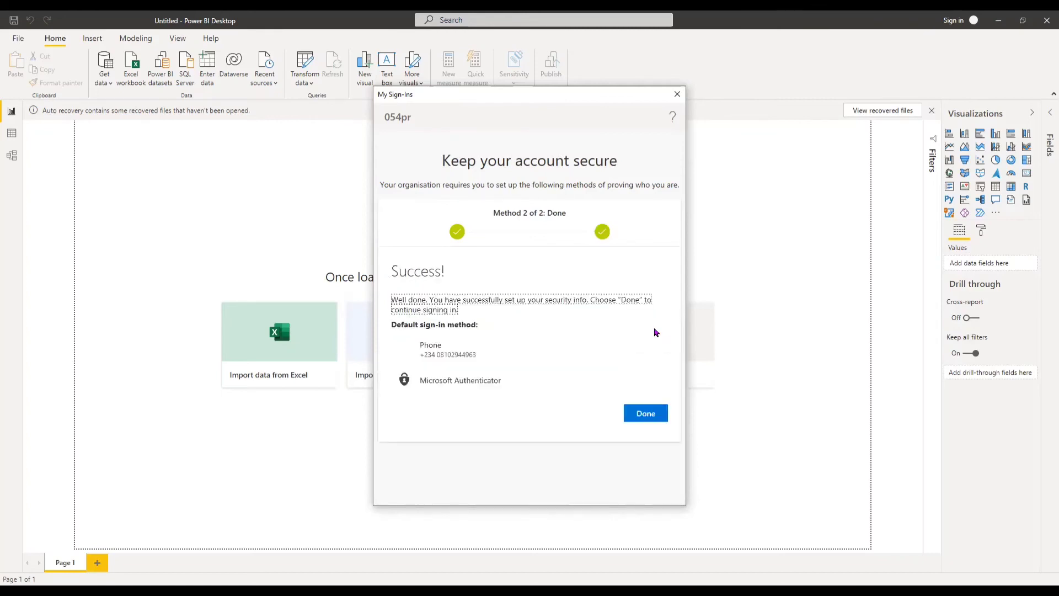
Close the Success page listing Phone and Microsoft Authenticator to finish signing in
{"action": "left_click", "coordinate": [643, 416]}
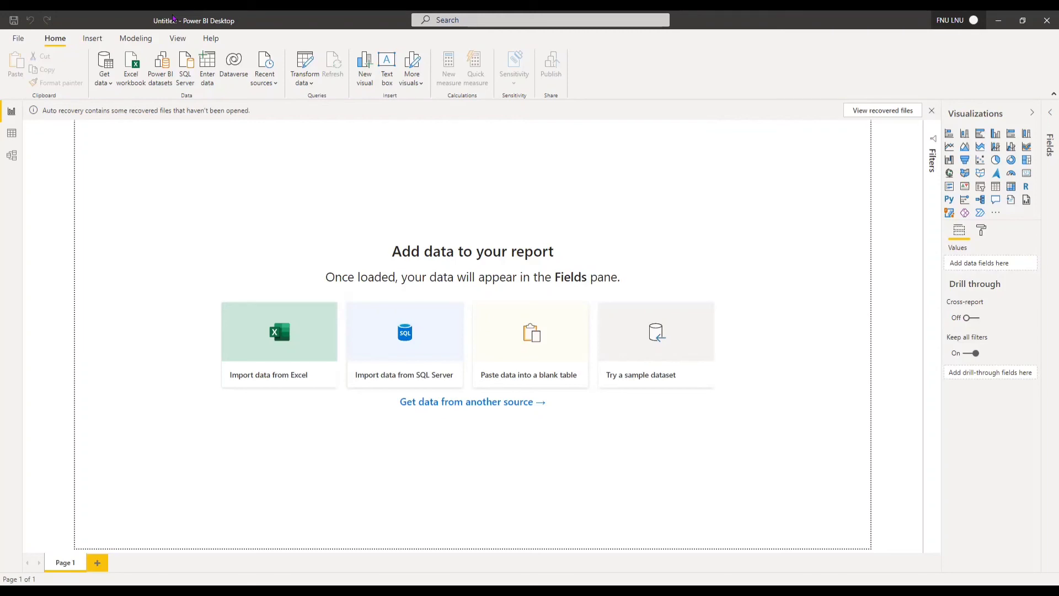
Open the Power Automate site via 'flow' in a new browser tab, then return to Power BI
{"action": "key", "text": "alt+Tab"}
{"action": "key", "text": "ctrl+t"}
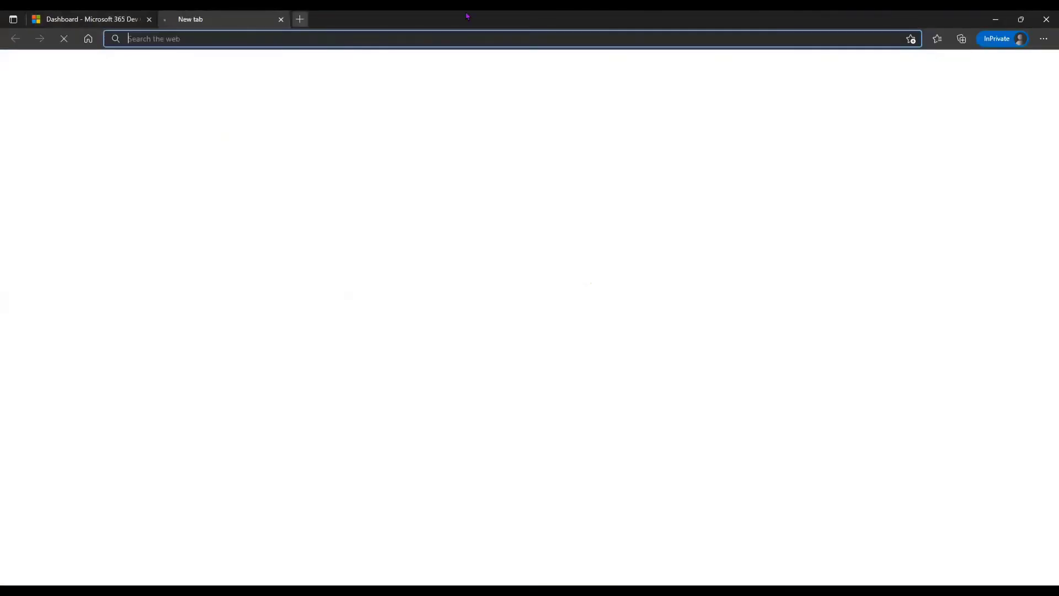
{"action": "type", "text": "flow"}
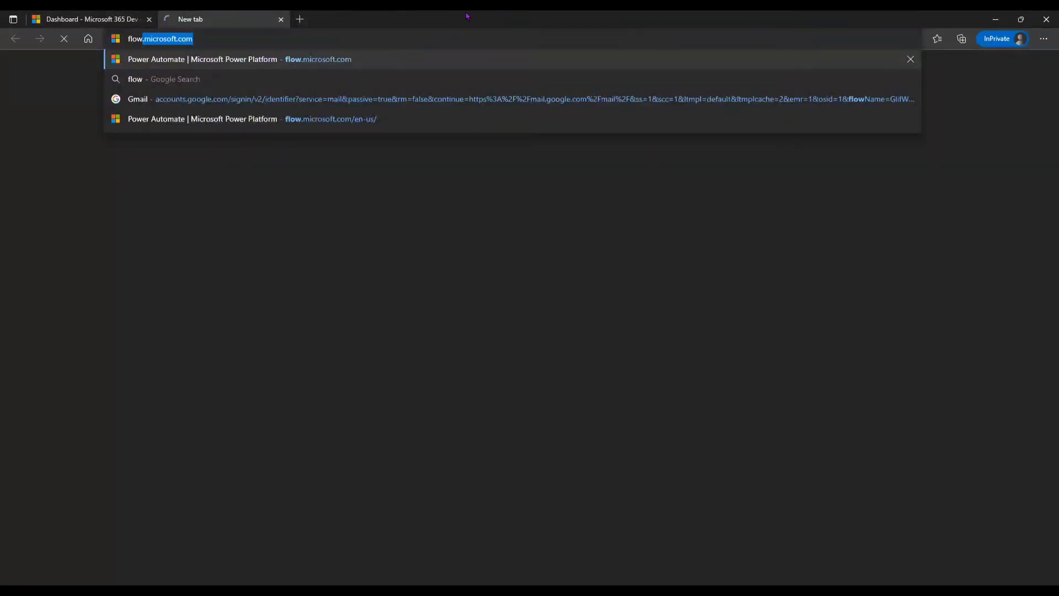
{"action": "key", "text": "Return"}
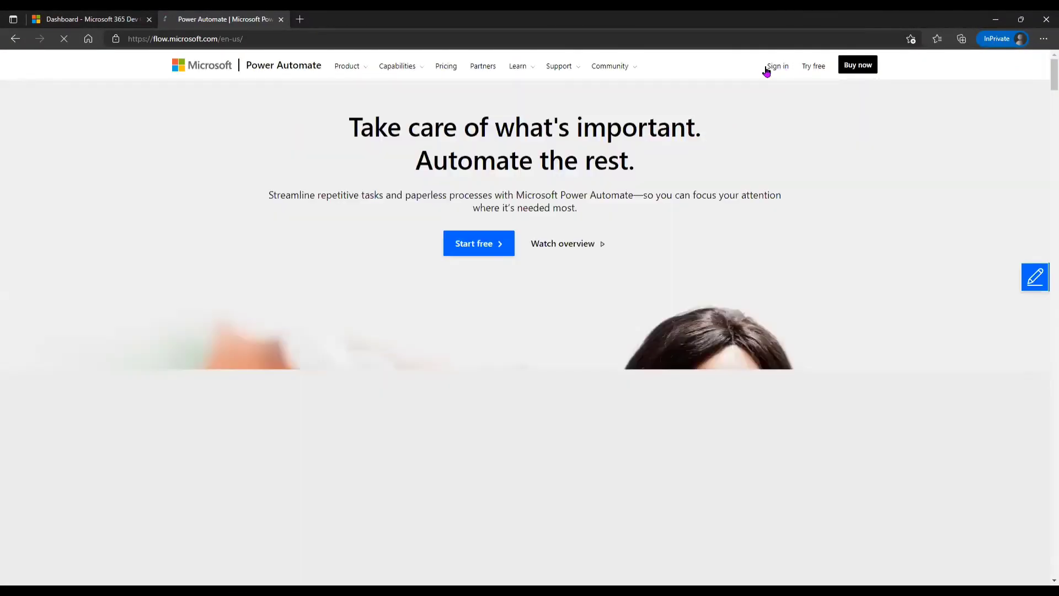
{"action": "left_click", "coordinate": [765, 72]}
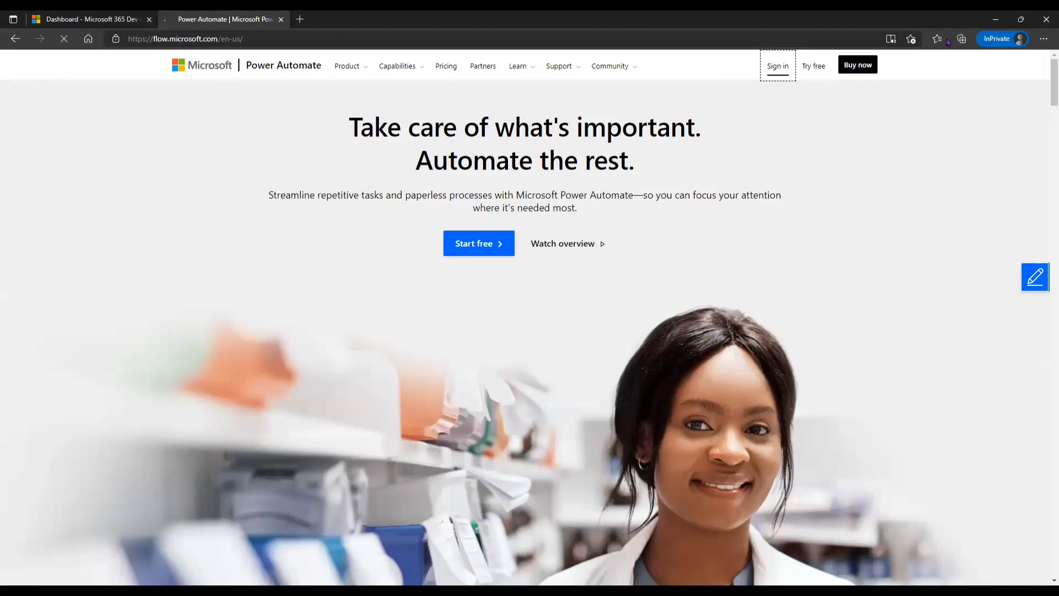
{"action": "key", "text": "alt+Tab"}
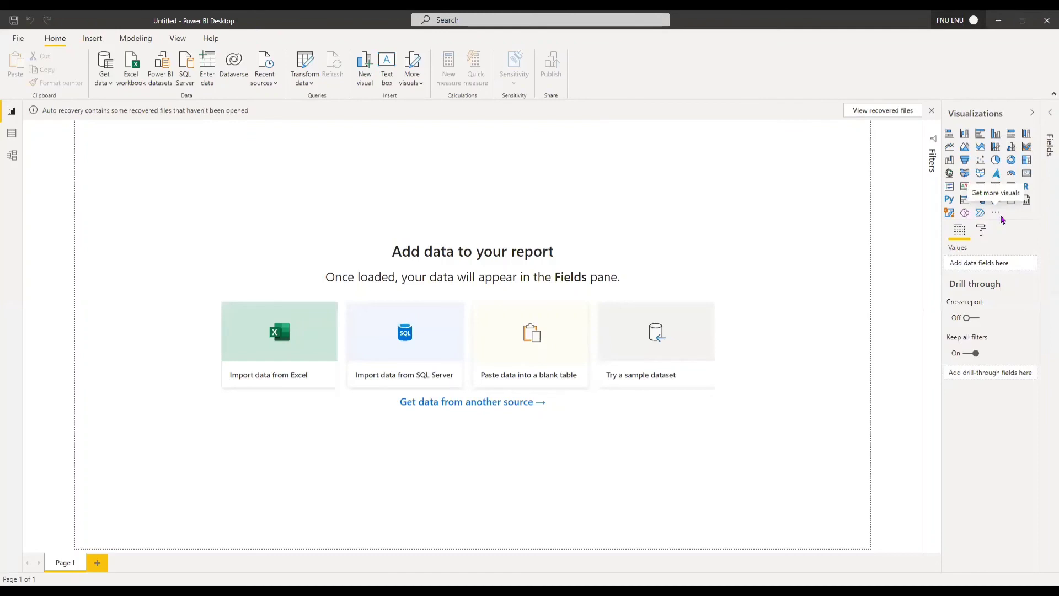
{"action": "left_click", "coordinate": [1000, 215]}
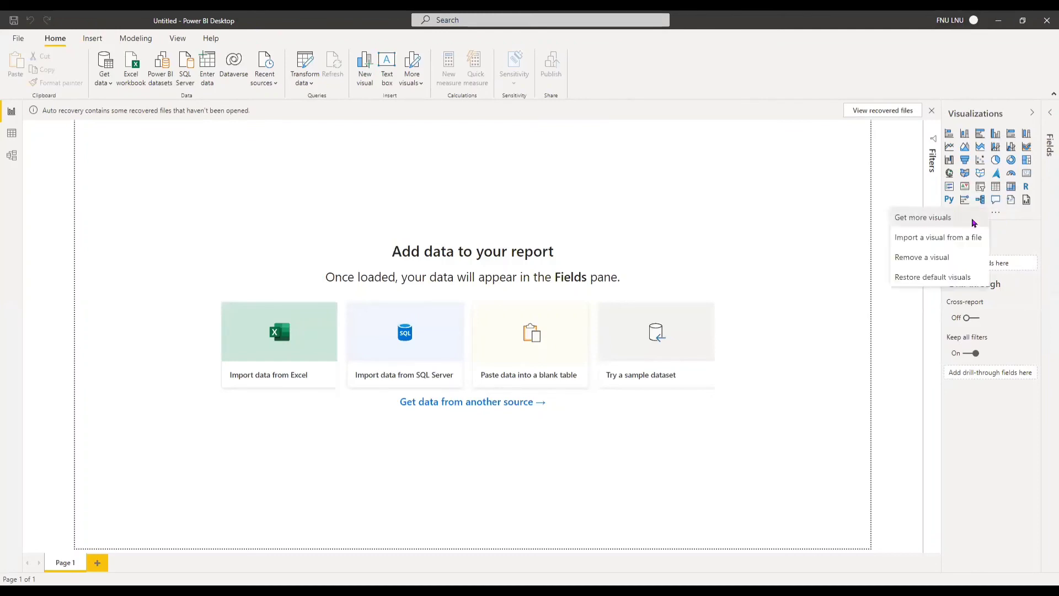
{"action": "left_click", "coordinate": [973, 222]}
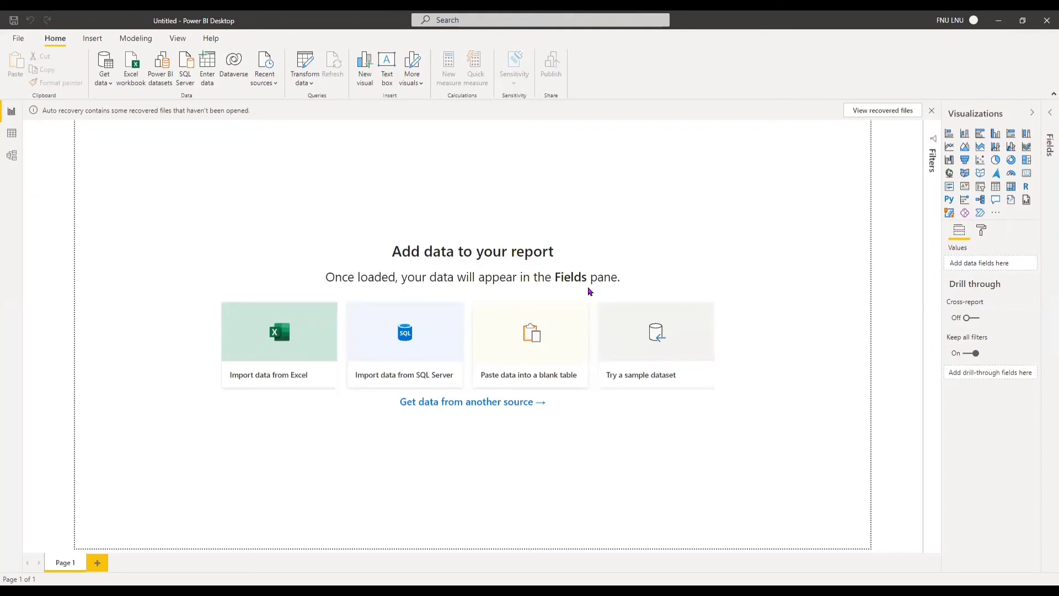
{"action": "left_click_drag", "start_coordinate": [564, 33], "coordinate": [562, 32]}
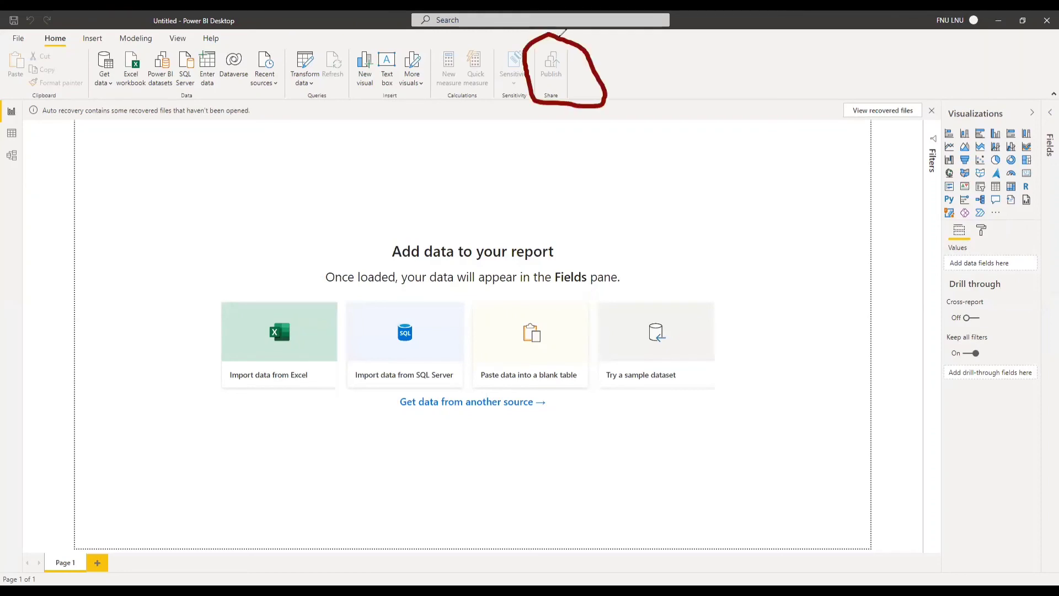